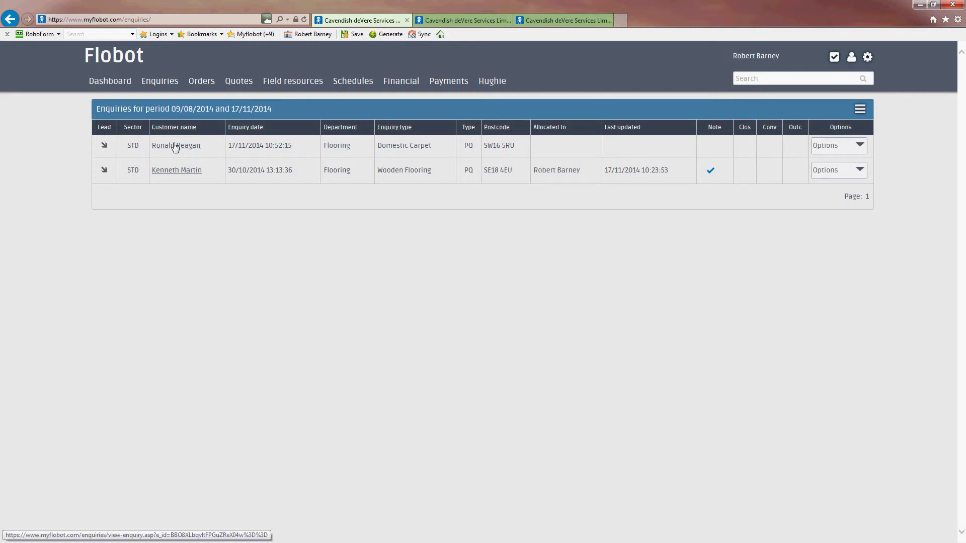
- Open the Options menu for the 17/11/2014 Domestic Carpet enquiry on the Enquiries list
left_click(860, 150)
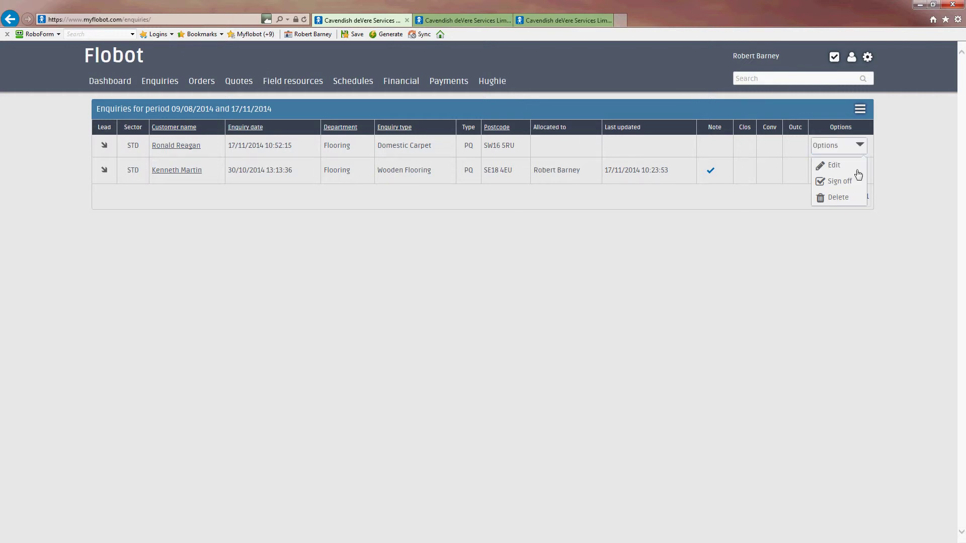
- Sign off the Domestic Carpet enquiry, choosing to create an order from it
left_click(846, 184)
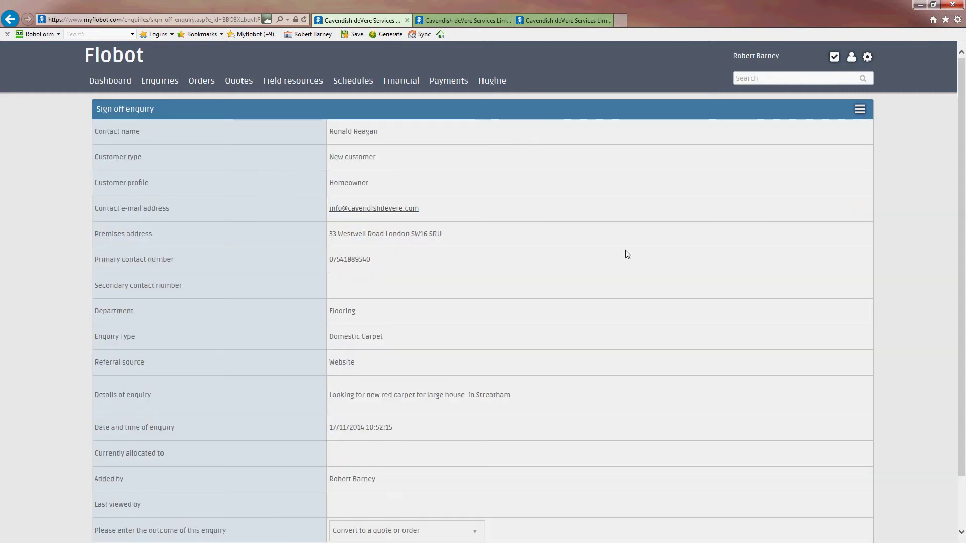
scroll(628, 264, "down", 2)
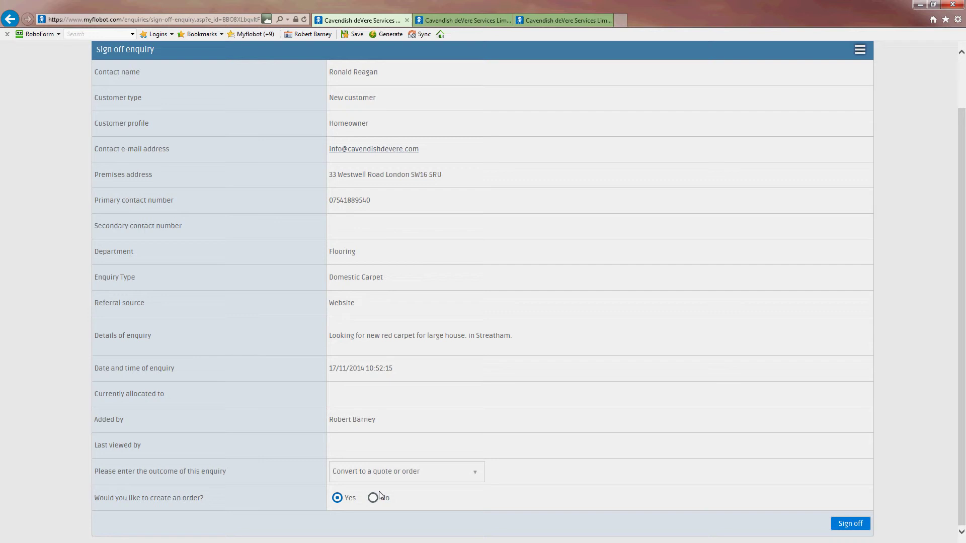
left_click(842, 523)
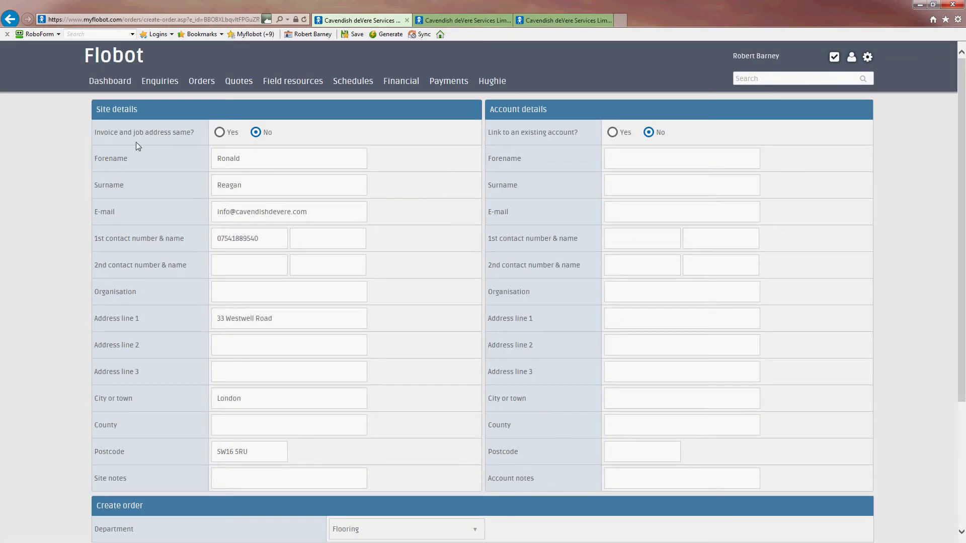
- Set the invoice address the same as the job address and save the new order
left_click(680, 207)
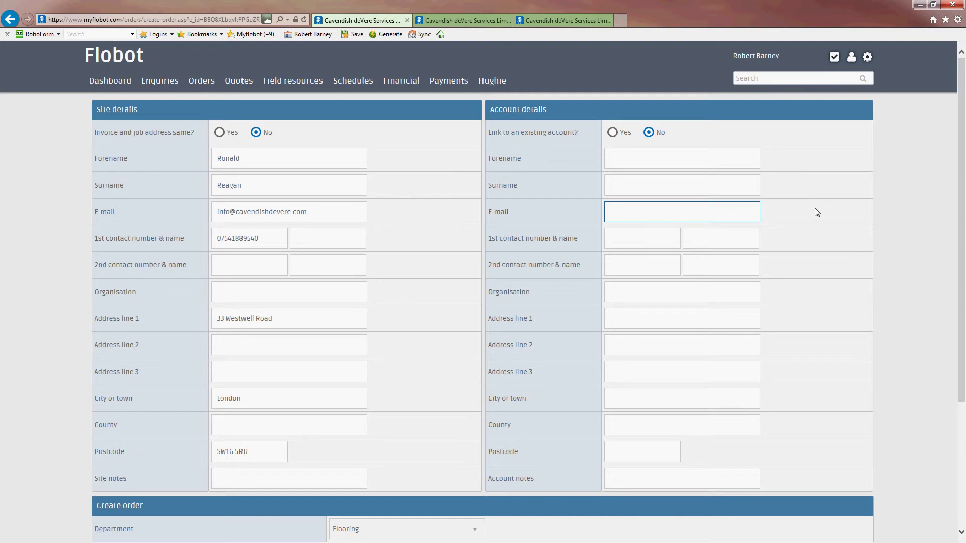
left_click(327, 121)
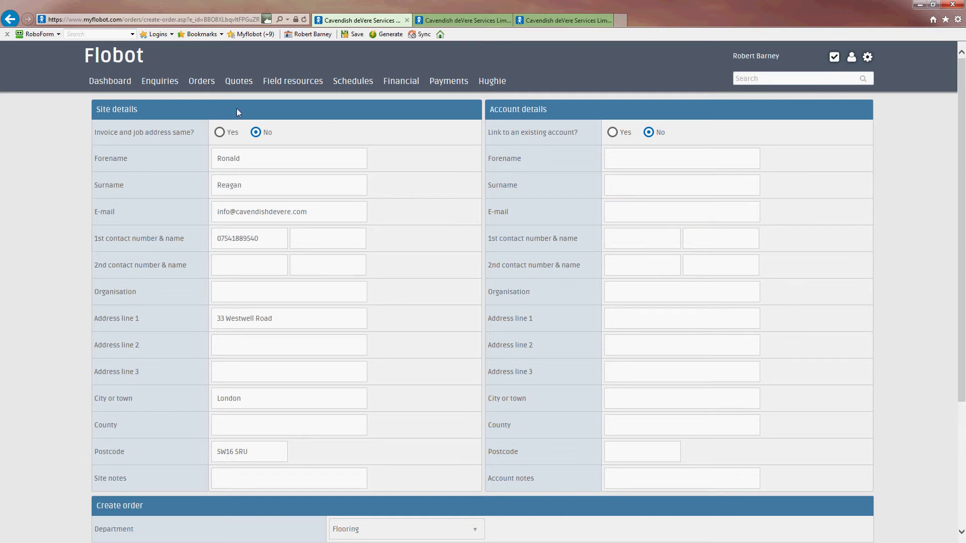
left_click(219, 132)
left_click(756, 316)
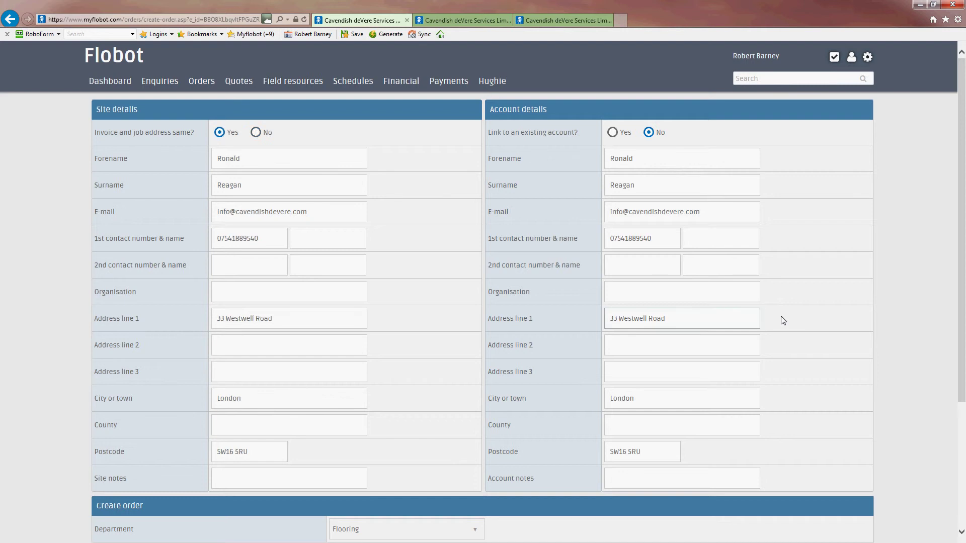
scroll(780, 316, "down", 4)
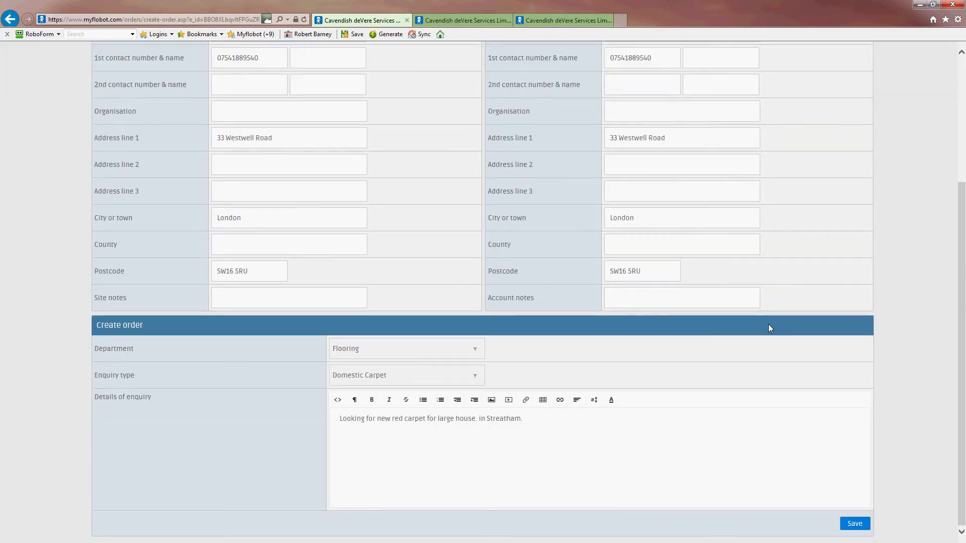
scroll(770, 325, "up", 4)
scroll(769, 327, "down", 4)
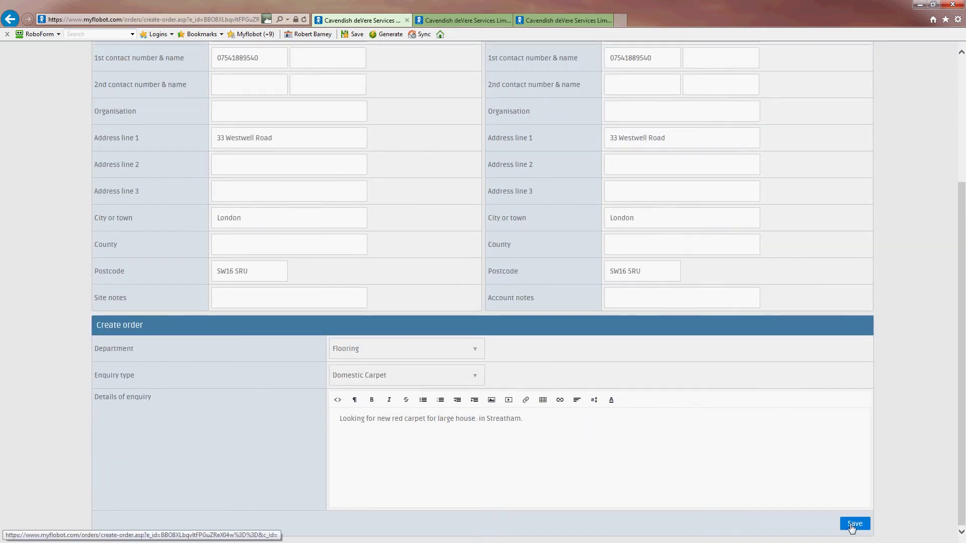
left_click(853, 523)
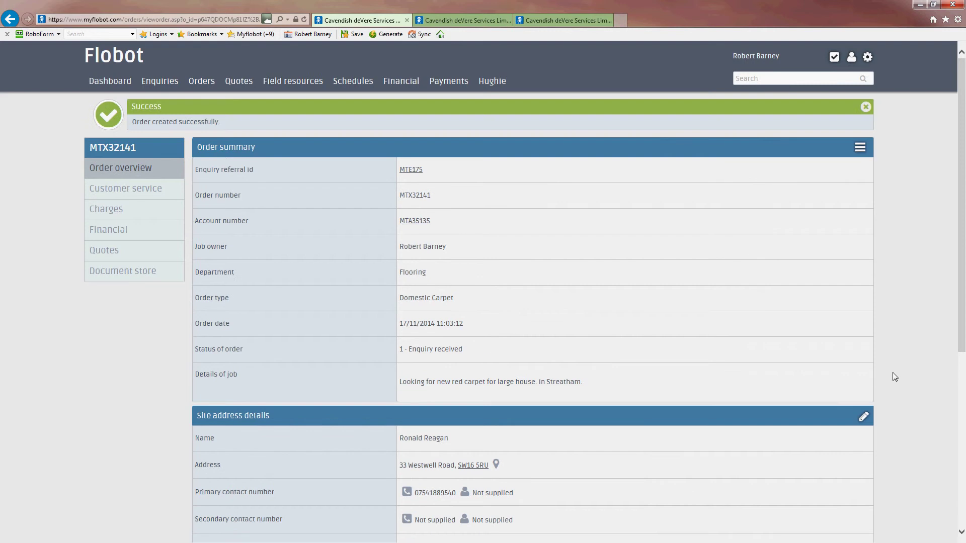
- Dismiss the green order-created Success banner
left_click(866, 108)
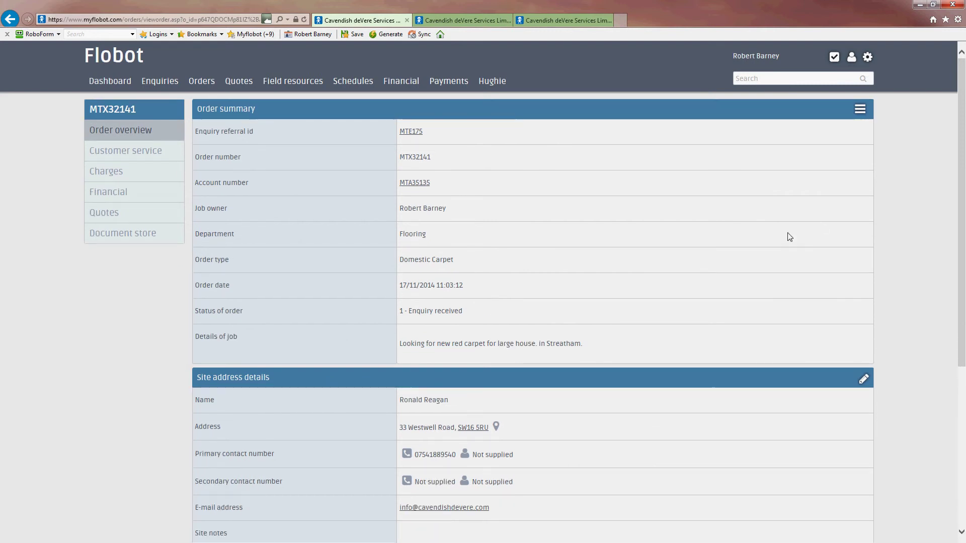
scroll(864, 345, "down", 5)
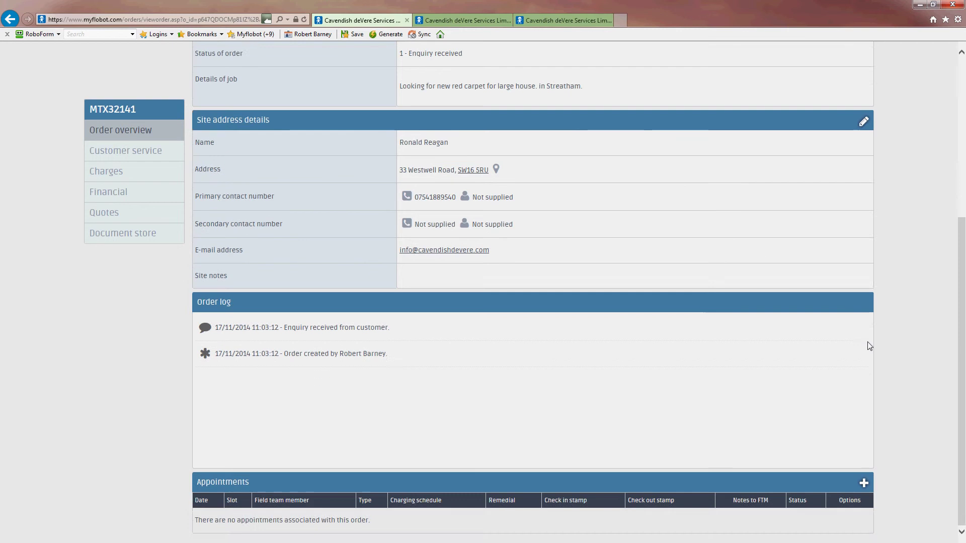
scroll(869, 345, "up", 5)
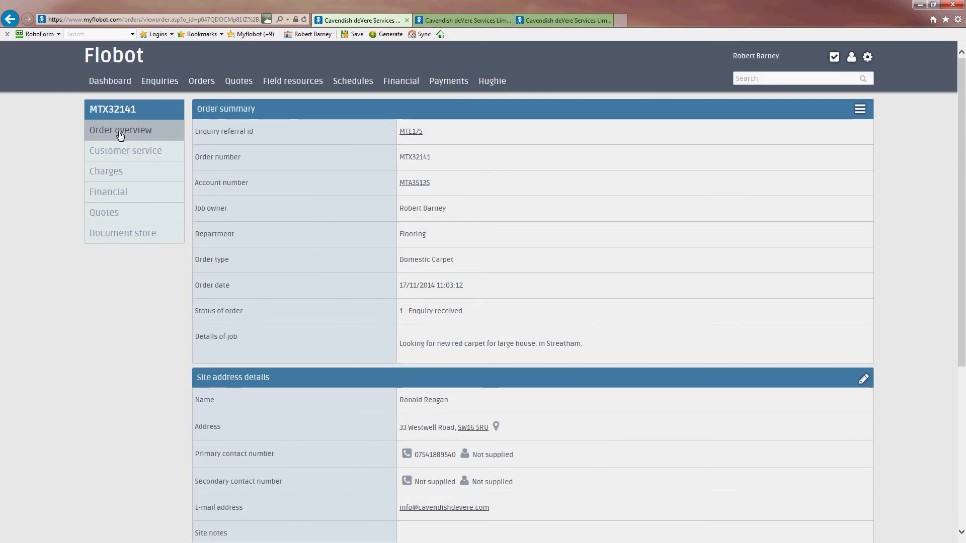
- Review the order overview's order number, account number, job owner and order log
left_click_drag(91, 108, 138, 111)
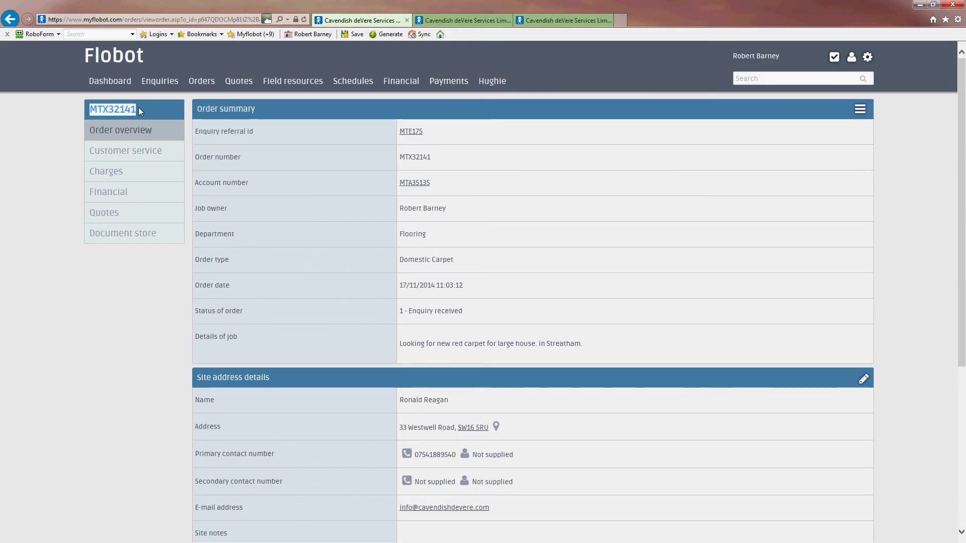
left_click_drag(432, 185, 398, 184)
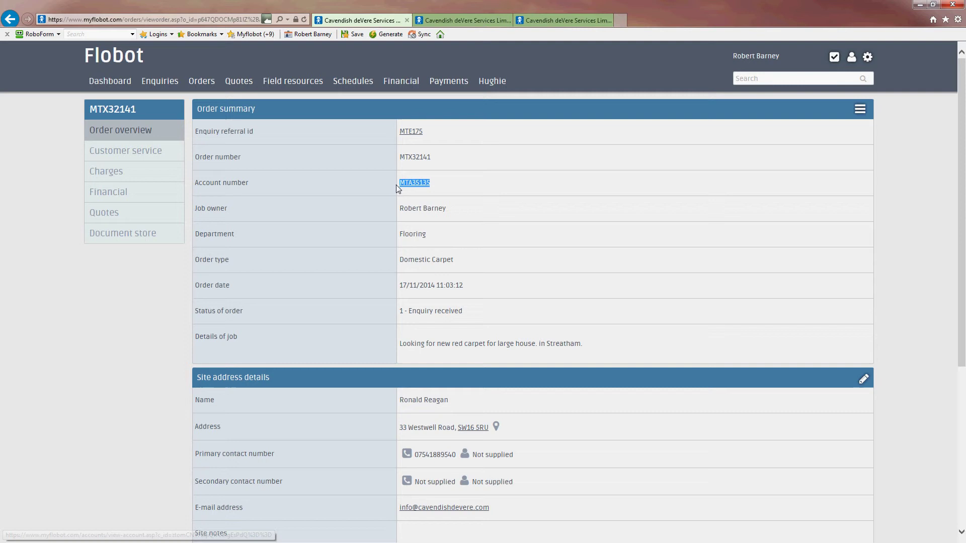
left_click(514, 254)
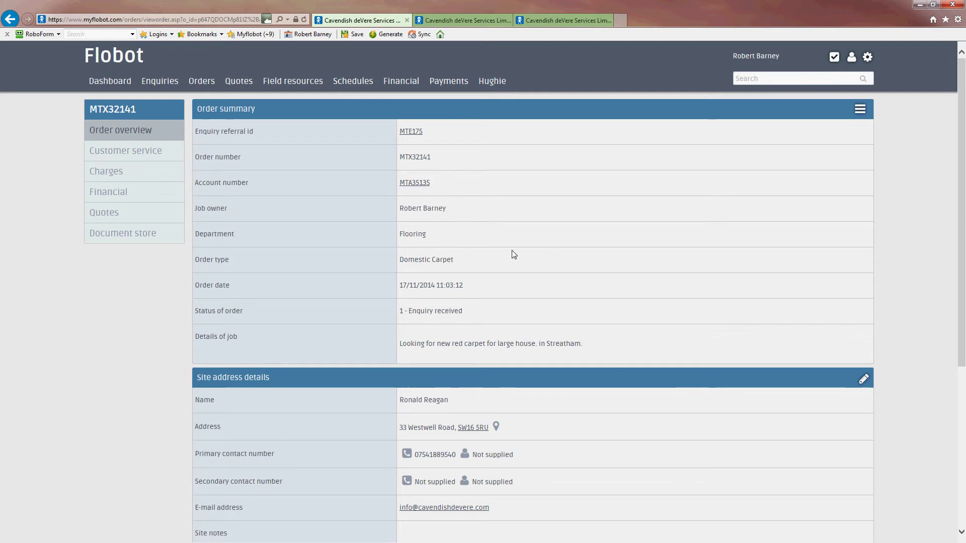
triple_click(418, 211)
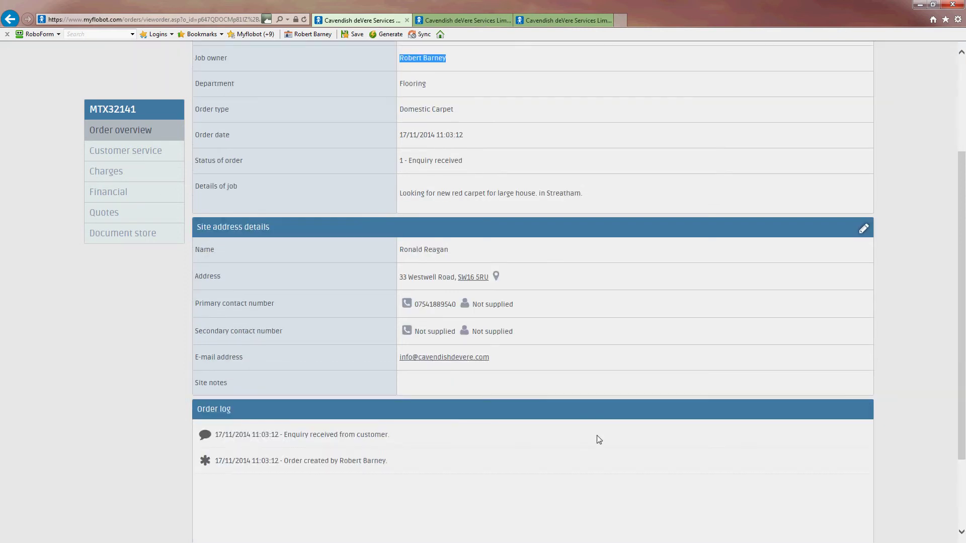
scroll(599, 439, "down", 6)
scroll(599, 438, "up", 4)
scroll(596, 436, "down", 3)
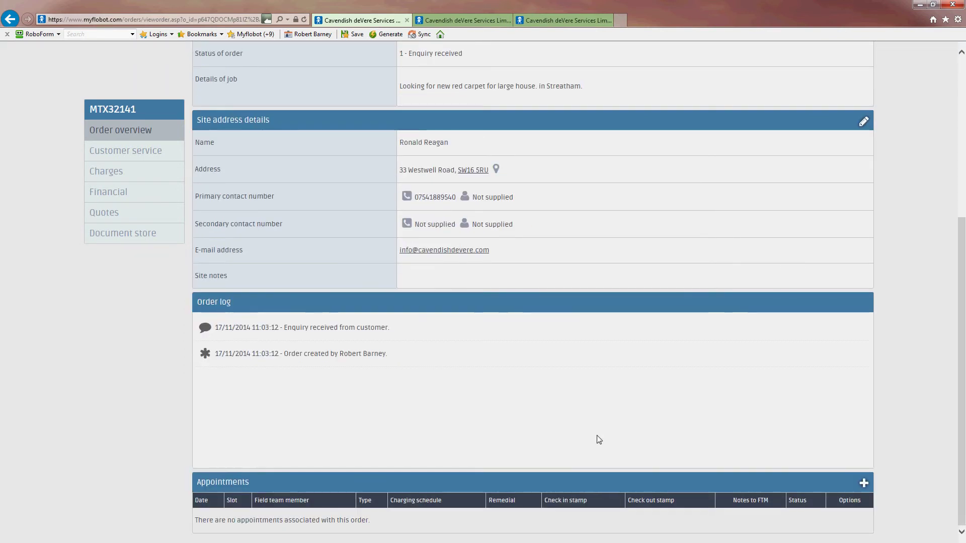
scroll(597, 438, "up", 5)
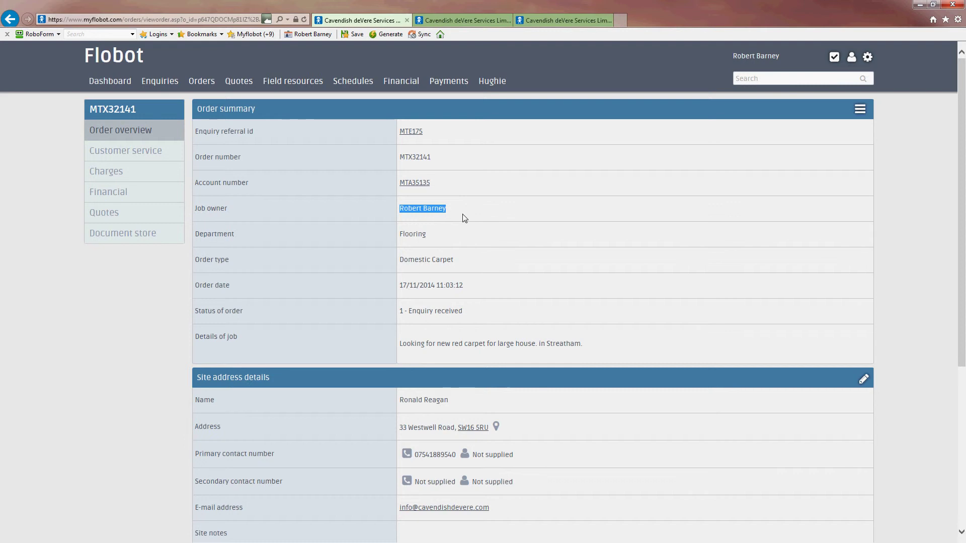
left_click(553, 227)
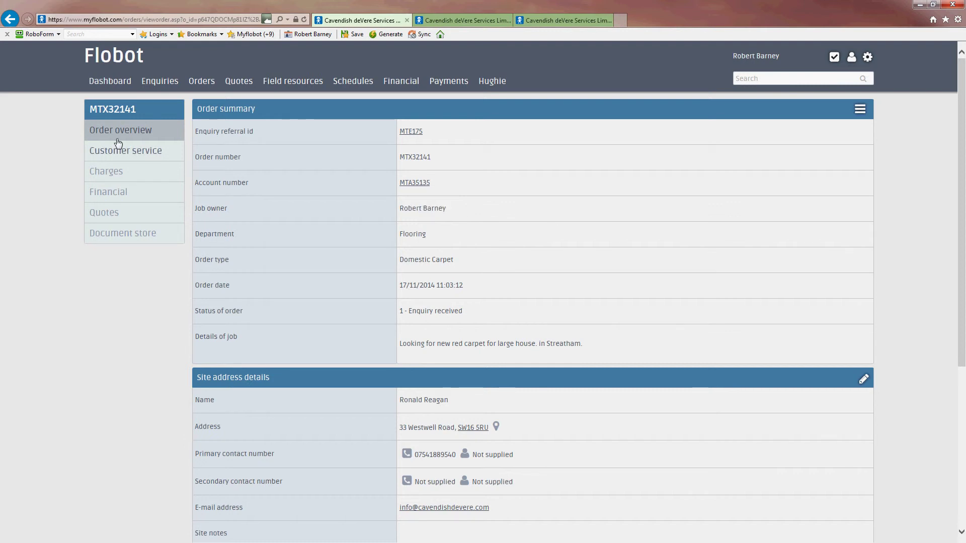
- Add the customer service note 'Looking for a quotation for flooring' to the order
left_click(110, 153)
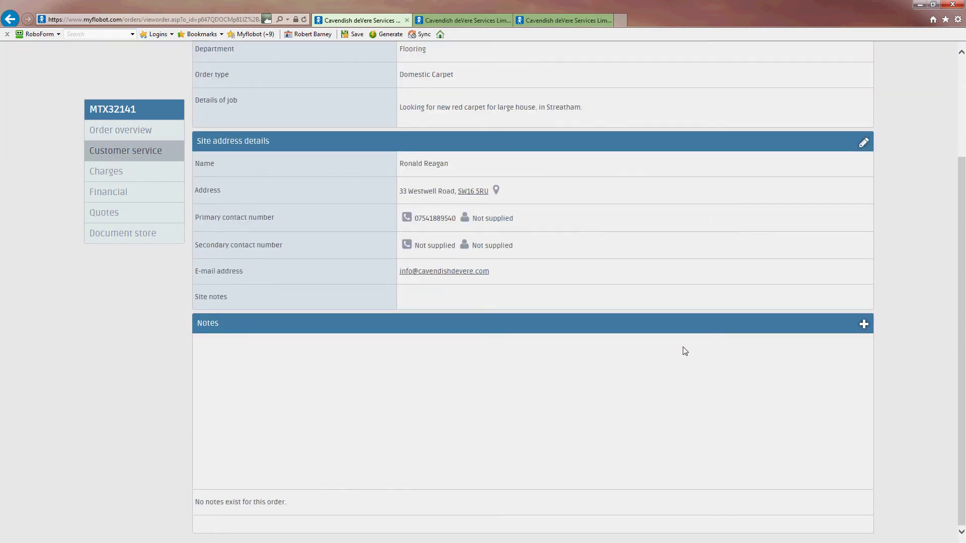
scroll(685, 340, "up", 2)
scroll(685, 341, "down", 2)
left_click(863, 325)
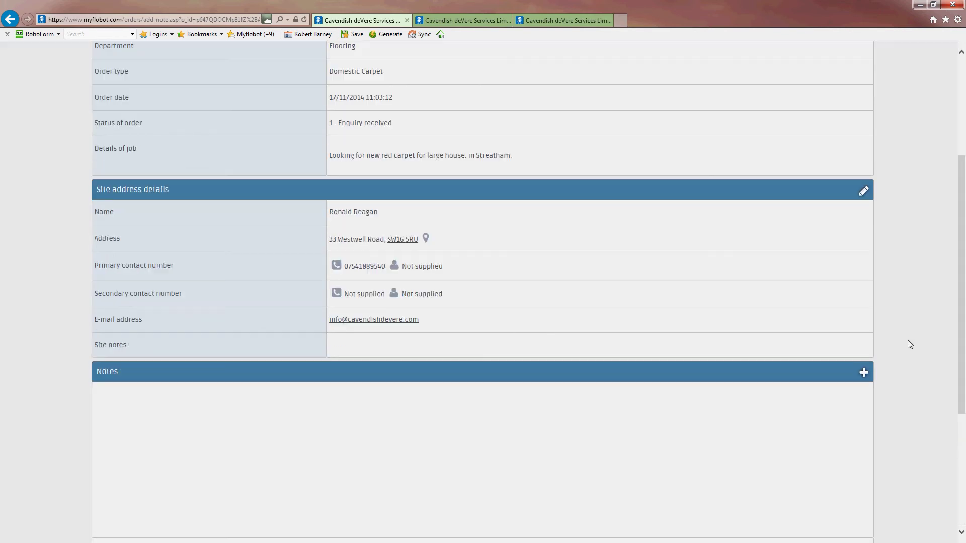
type("L")
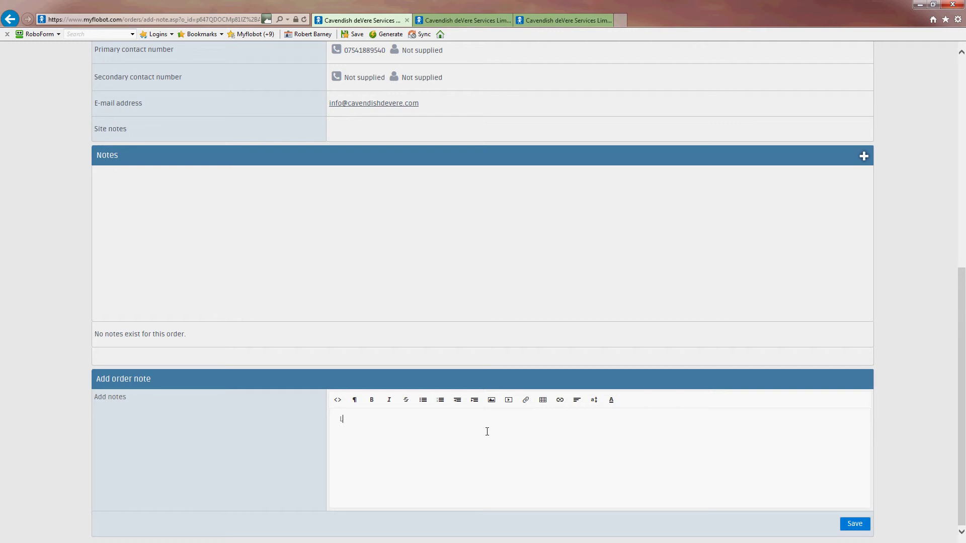
type("ooking for a quotation for flooring.")
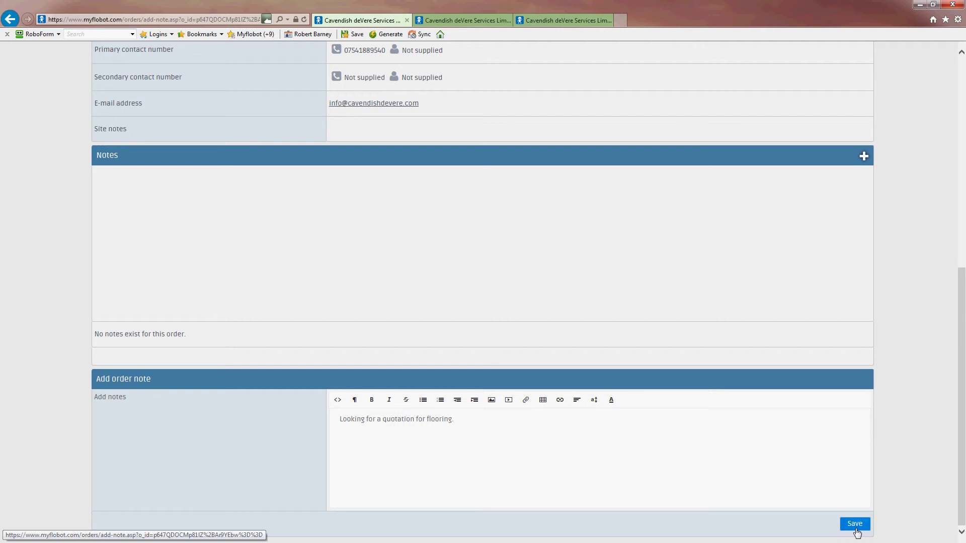
left_click(855, 523)
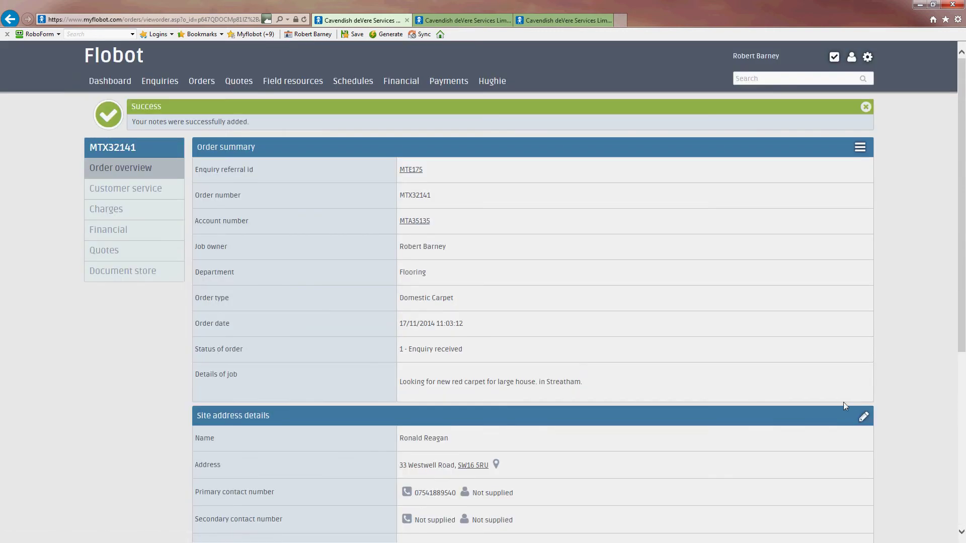
left_click(865, 107)
scroll(786, 374, "down", 5)
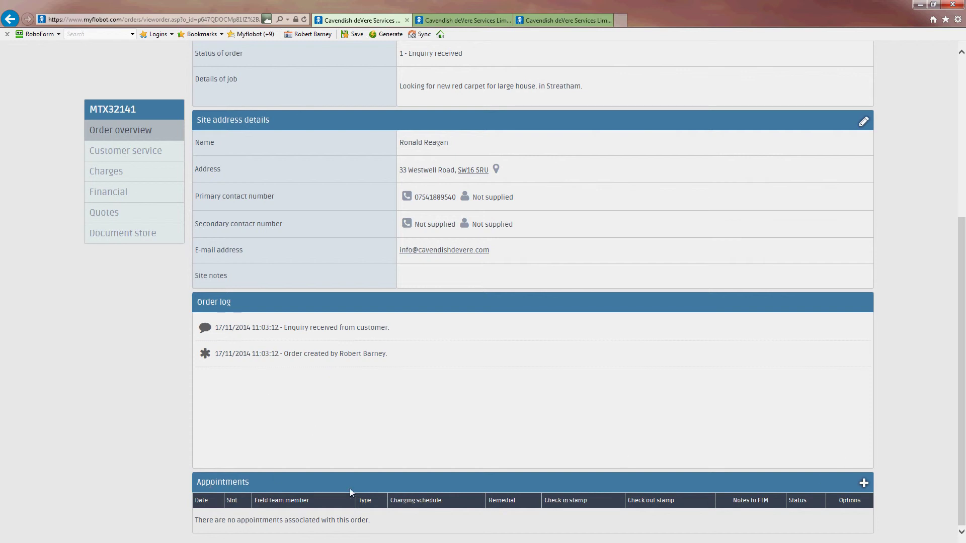
- Start a new appointment for the order and switch to the all-FTM schedules view
left_click(863, 483)
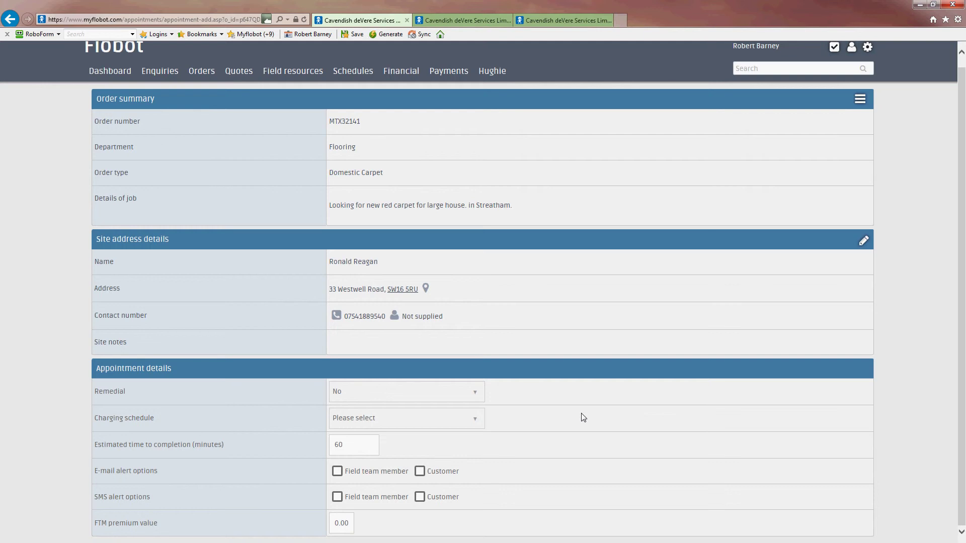
left_click(447, 23)
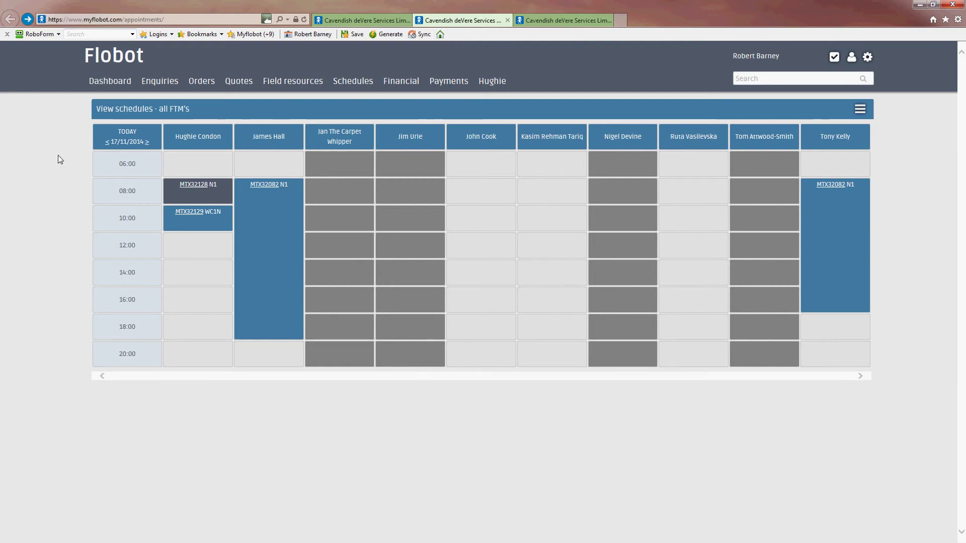
- Switch to the Field resources tab listing field team members and their free slots
left_click(563, 21)
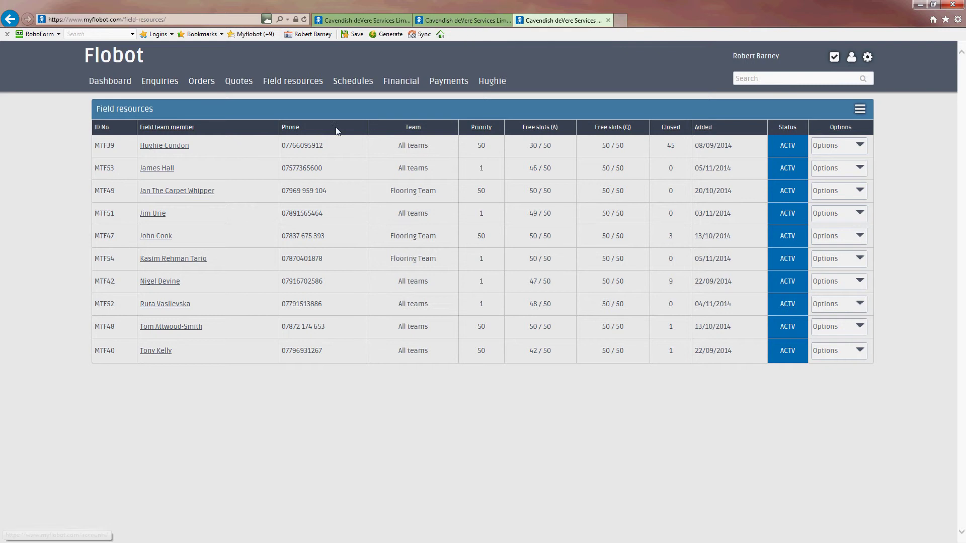
- Return to the all-FTM schedules and read the summaries of the existing 17/11 appointments
left_click(470, 22)
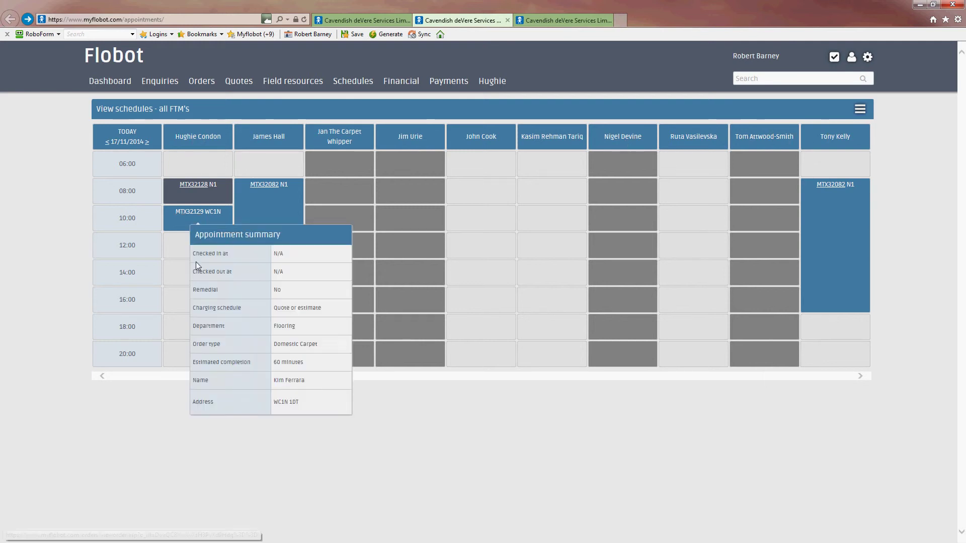
mouse_move(197, 187)
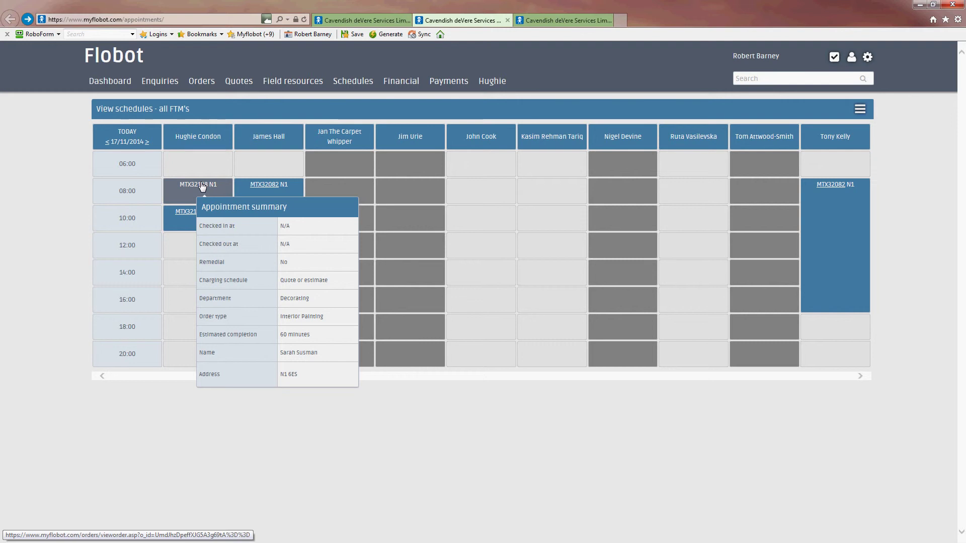
mouse_move(201, 213)
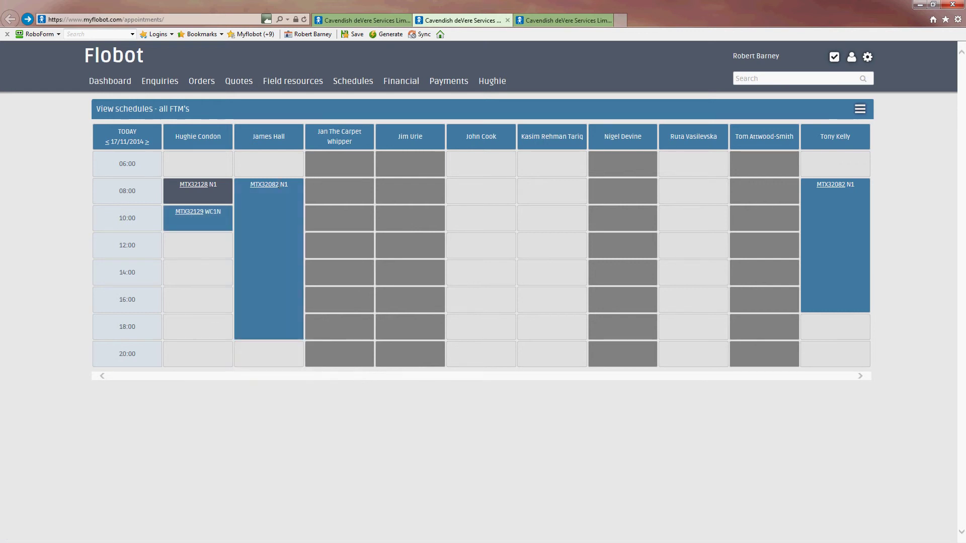
mouse_move(260, 189)
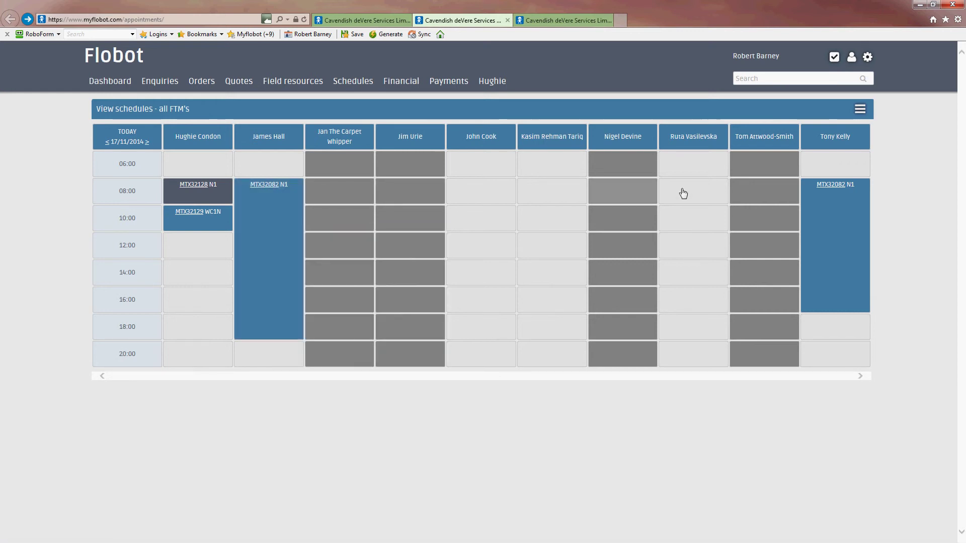
mouse_move(844, 188)
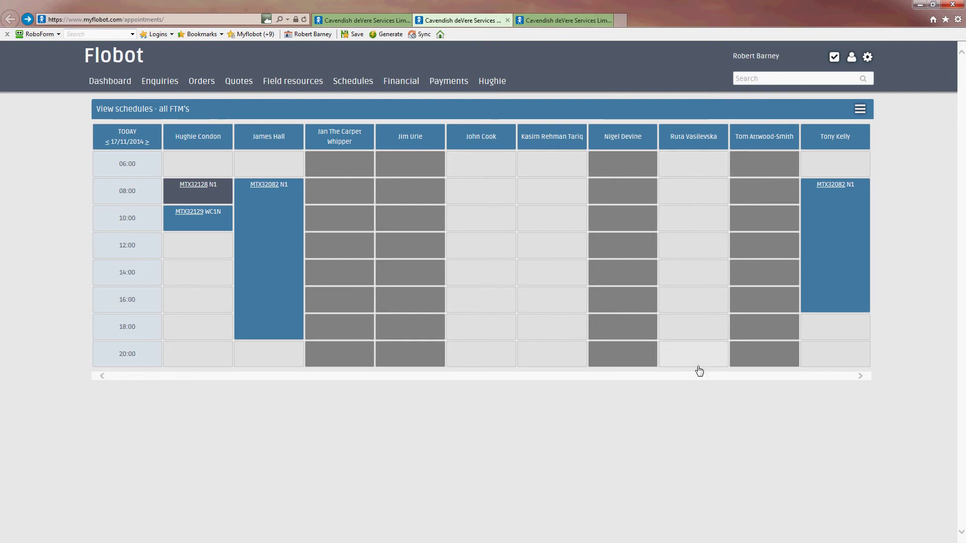
- Compare the new appointment form against the schedules grid, settling on the form
left_click(356, 20)
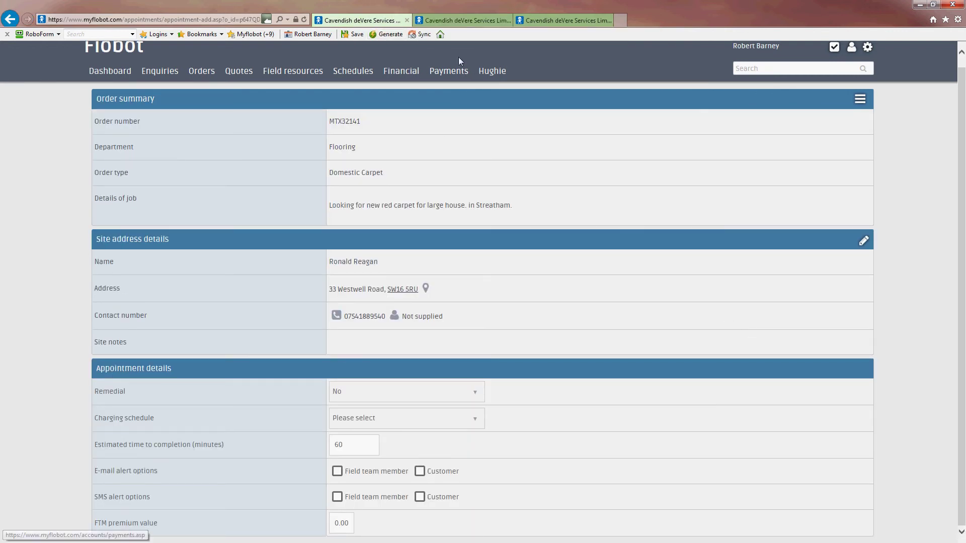
left_click(457, 20)
left_click(347, 21)
left_click(465, 21)
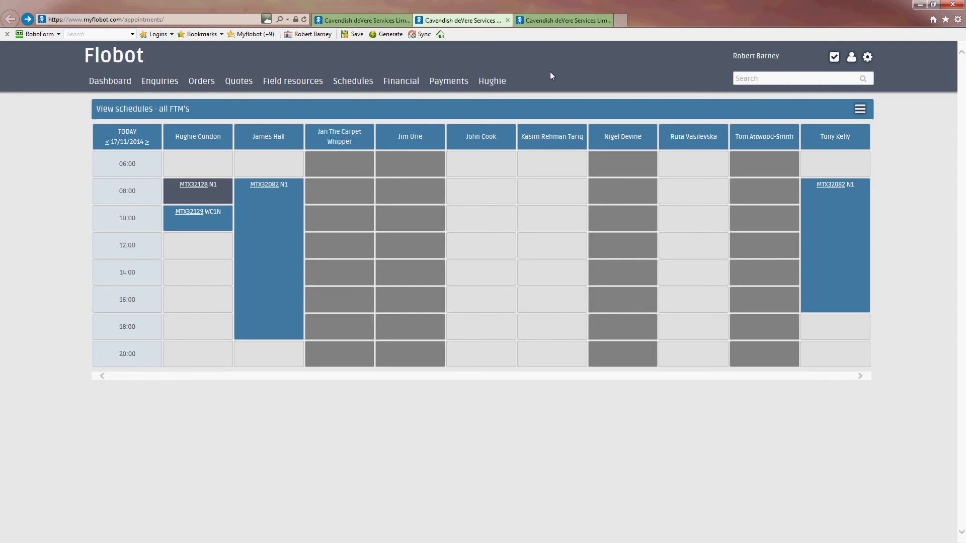
left_click(360, 22)
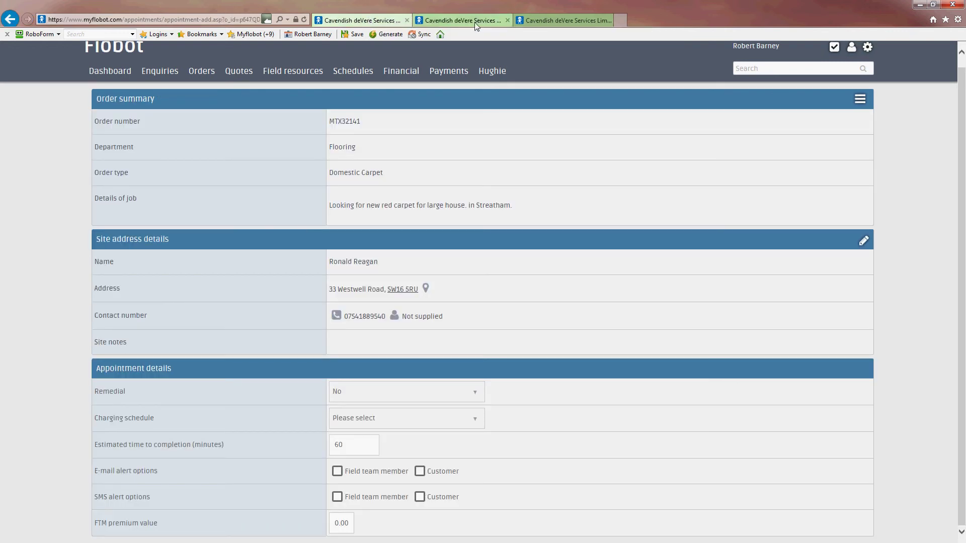
left_click(465, 22)
left_click(348, 22)
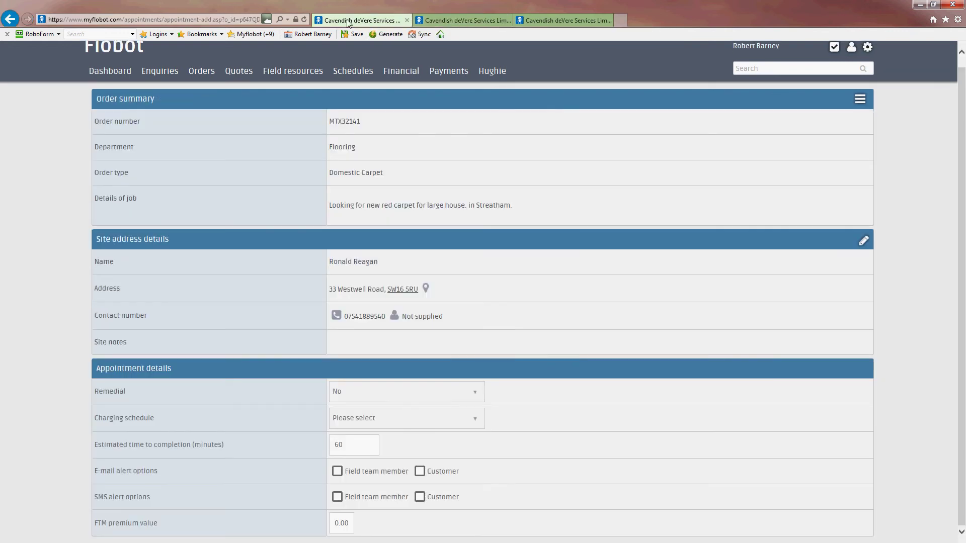
- Keep the estimated time to completion at 60 and open the Charging schedule list
left_click(674, 444)
left_click(667, 425)
left_click(460, 20)
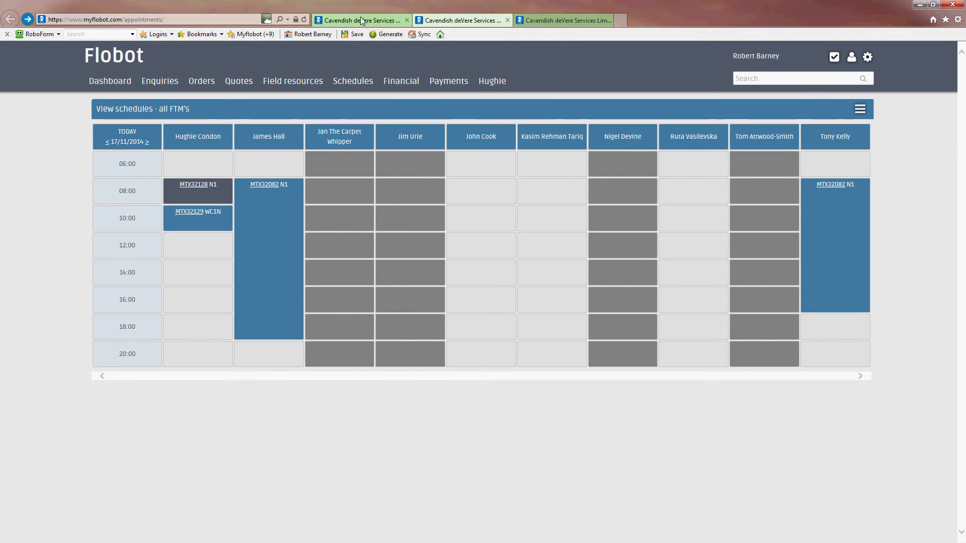
left_click(361, 20)
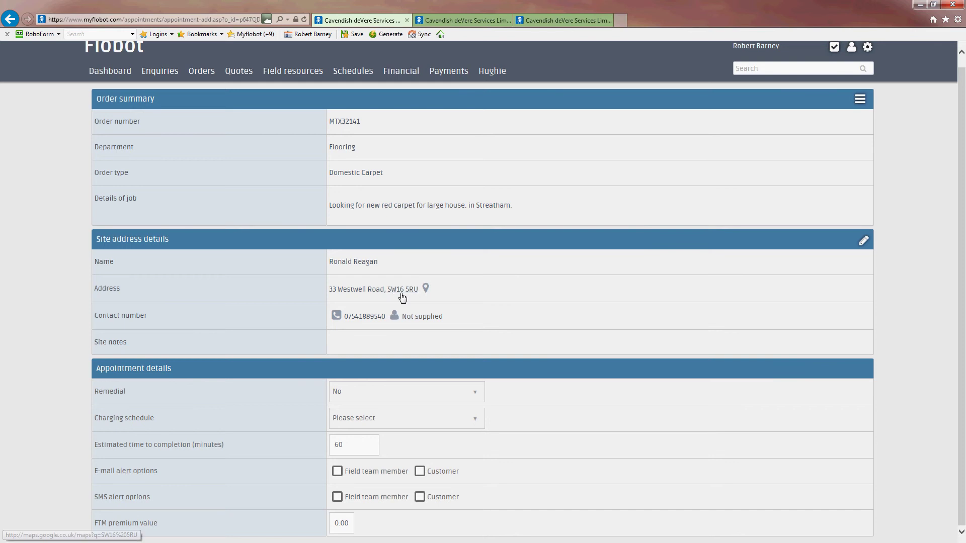
left_click(361, 414)
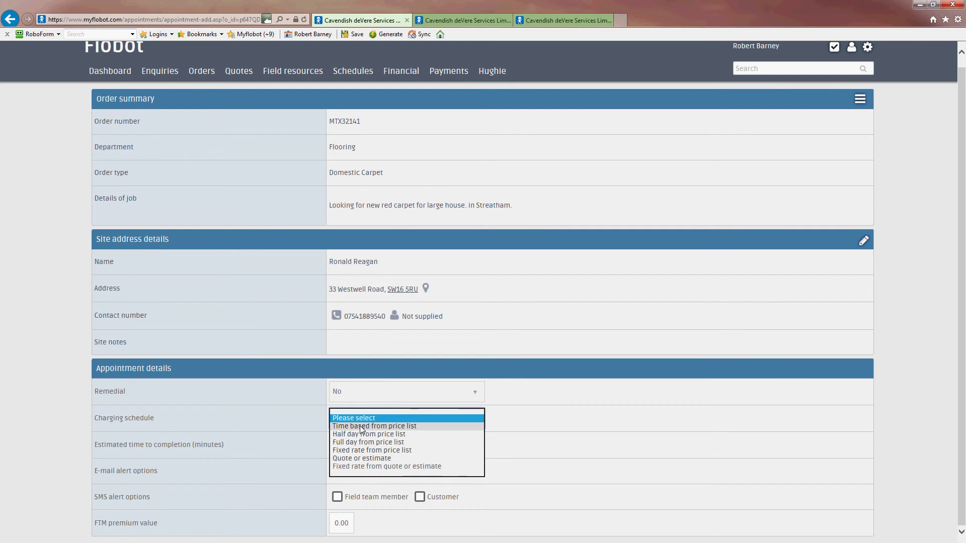
- Set the charging schedule to Quote or estimate
left_click(365, 458)
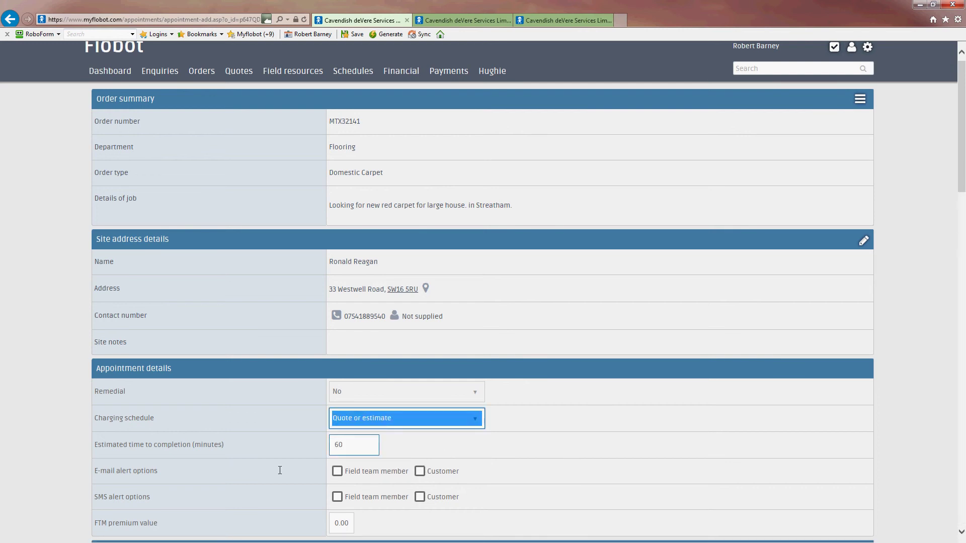
left_click(354, 445)
scroll(572, 457, "down", 1)
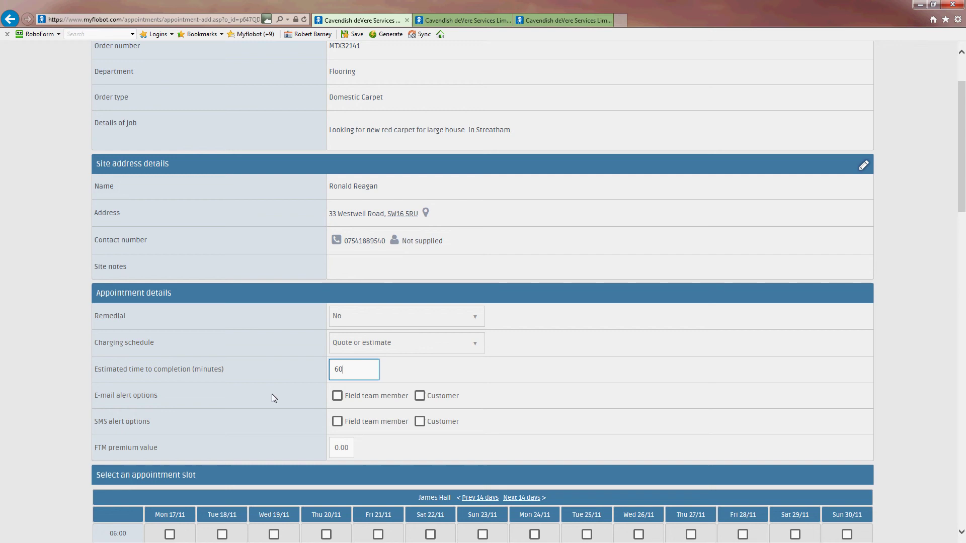
scroll(271, 397, "down", 1)
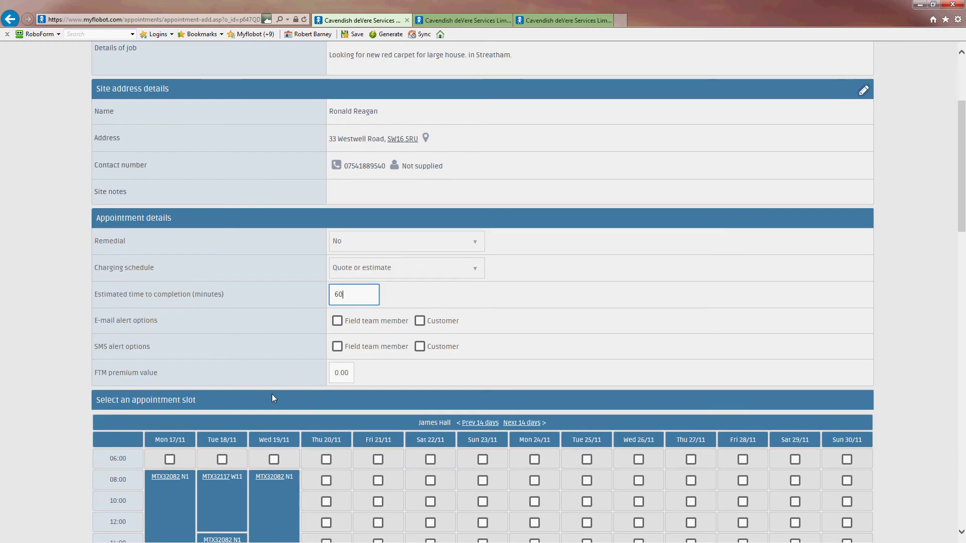
- Turn on e-mail and SMS alerts for both the field team member and the customer
left_click(338, 322)
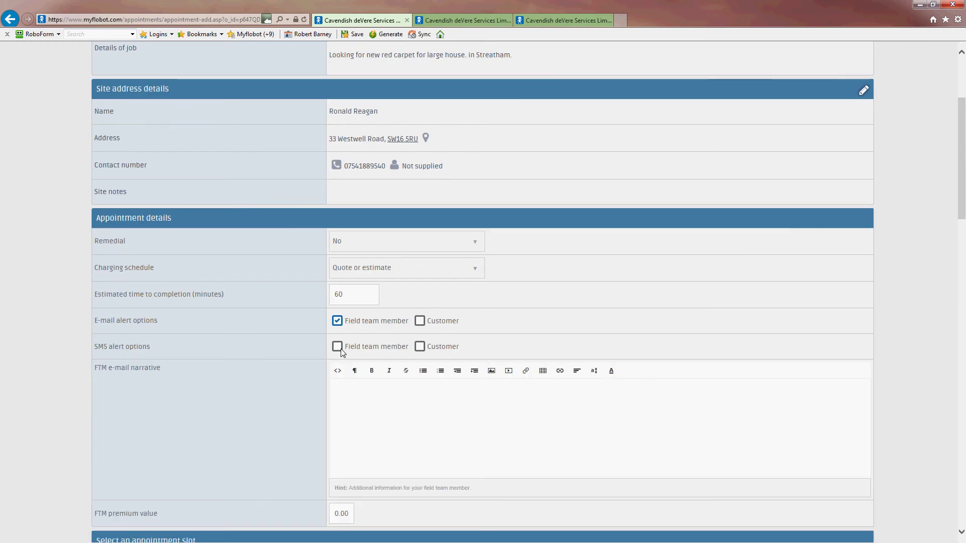
left_click(338, 347)
left_click(419, 321)
left_click(419, 347)
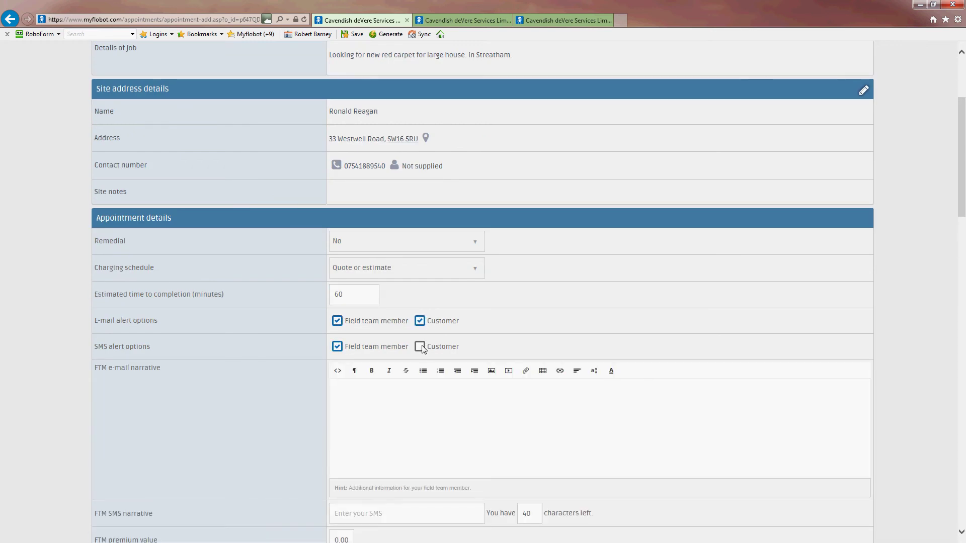
scroll(558, 357, "down", 1)
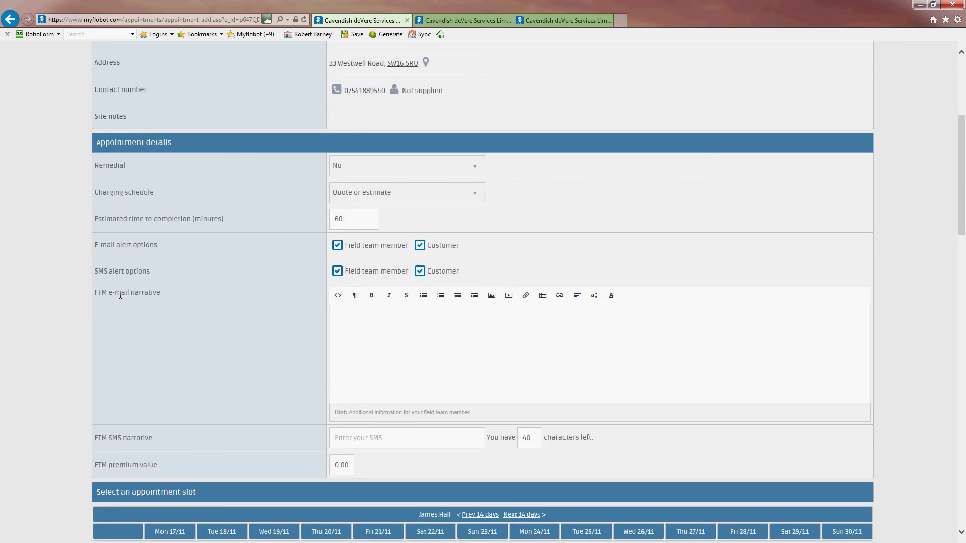
left_click_drag(94, 293, 165, 293)
left_click(173, 330)
- Write the FTM e-mail note for a one-room carpet quote with KFH key pickup, plus a matching SMS
scroll(518, 403, "down", 2)
scroll(518, 403, "up", 2)
type("ustomer just wants a quote for new carpet in ")
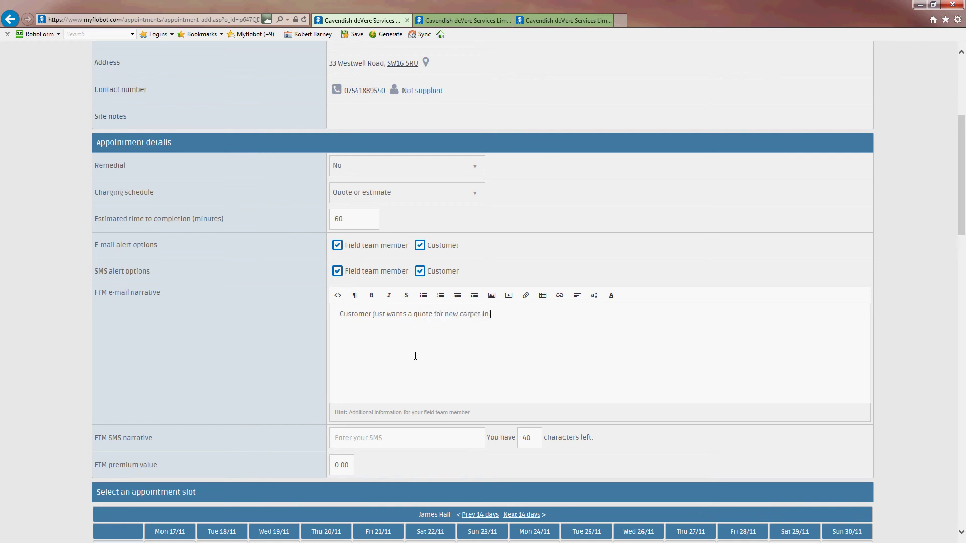
type("one room. Please pick up keys from KFH estate")
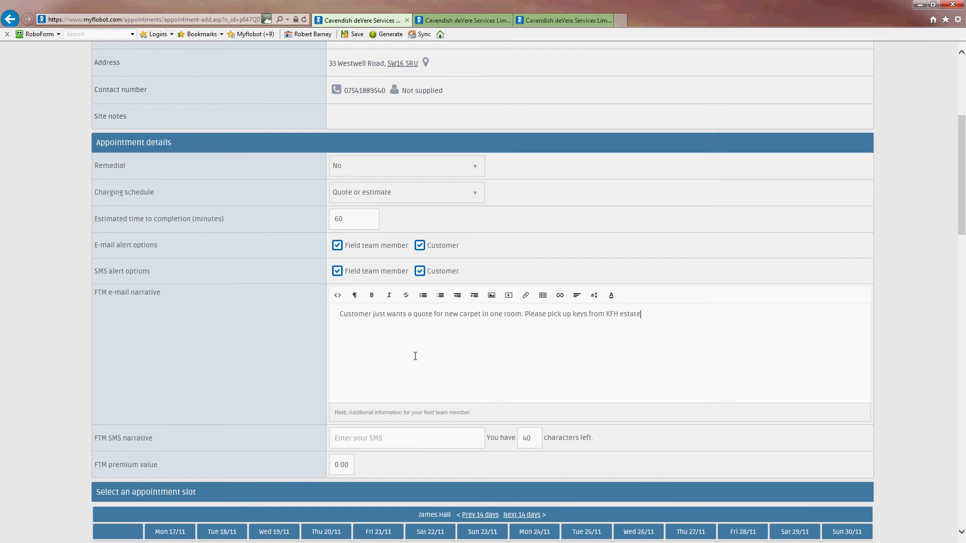
type(" agents.")
scroll(437, 367, "down", 4)
left_click(369, 212)
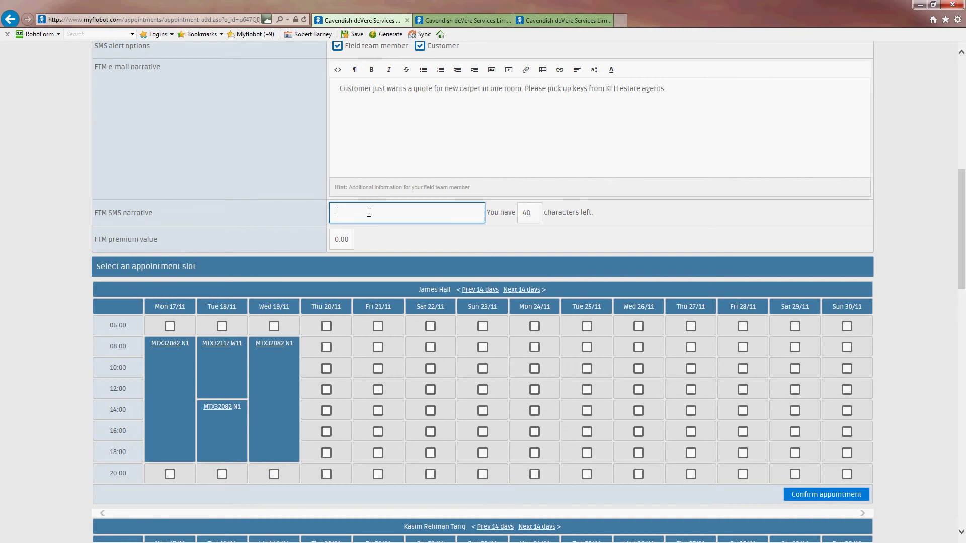
type("Pick")
type(" up keys from")
type(" J")
type("KFH")
- Book the technician's Sat 22/11 08:00 slot as the order's quote appointment
scroll(397, 236, "down", 2)
scroll(389, 201, "up", 2)
scroll(425, 207, "up", 1)
scroll(432, 210, "down", 1)
scroll(429, 200, "up", 1)
scroll(430, 199, "down", 1)
scroll(430, 199, "down", 10)
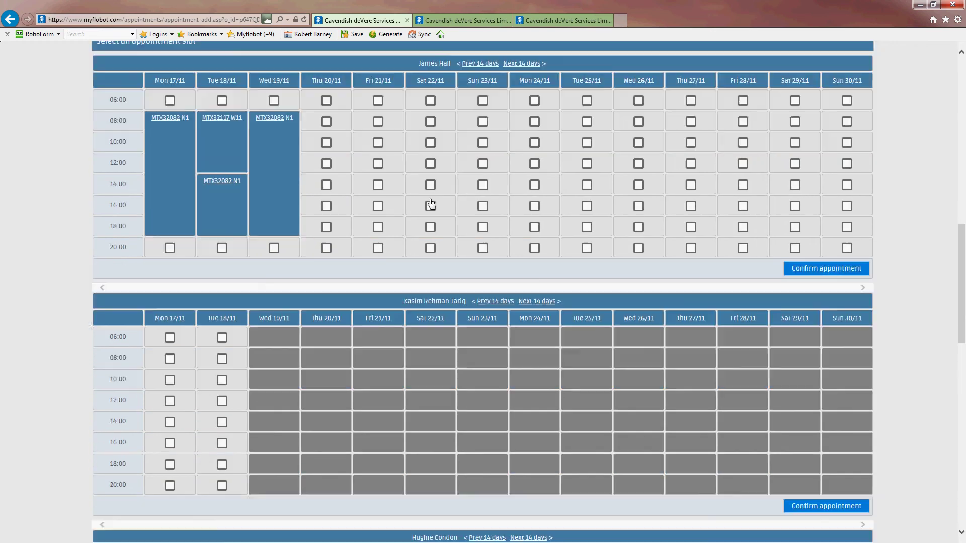
scroll(429, 198, "down", 9)
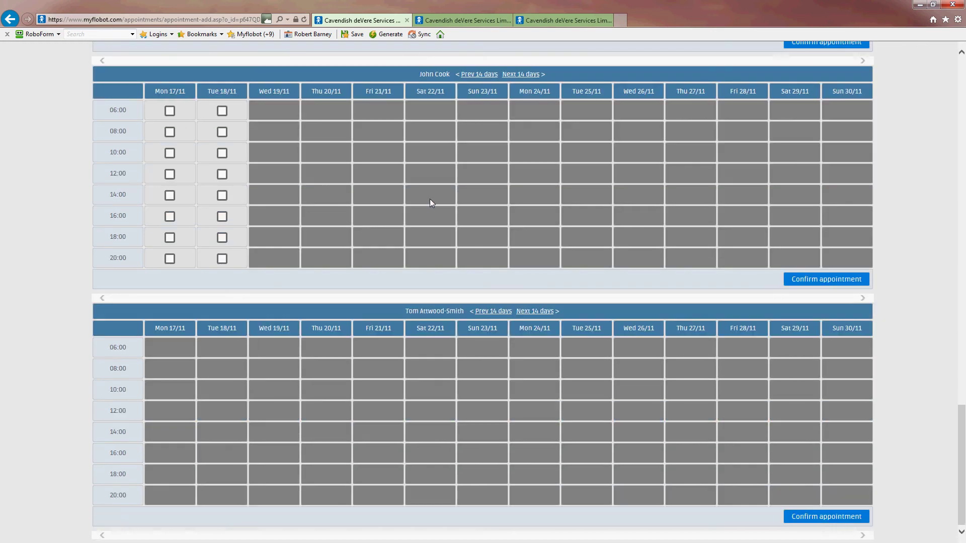
scroll(429, 198, "up", 6)
scroll(431, 201, "up", 14)
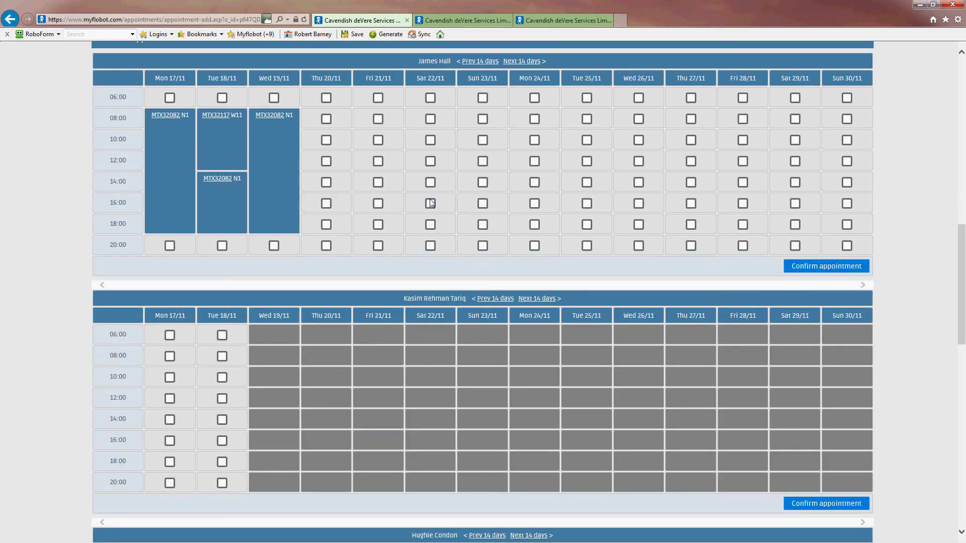
scroll(719, 237, "down", 1)
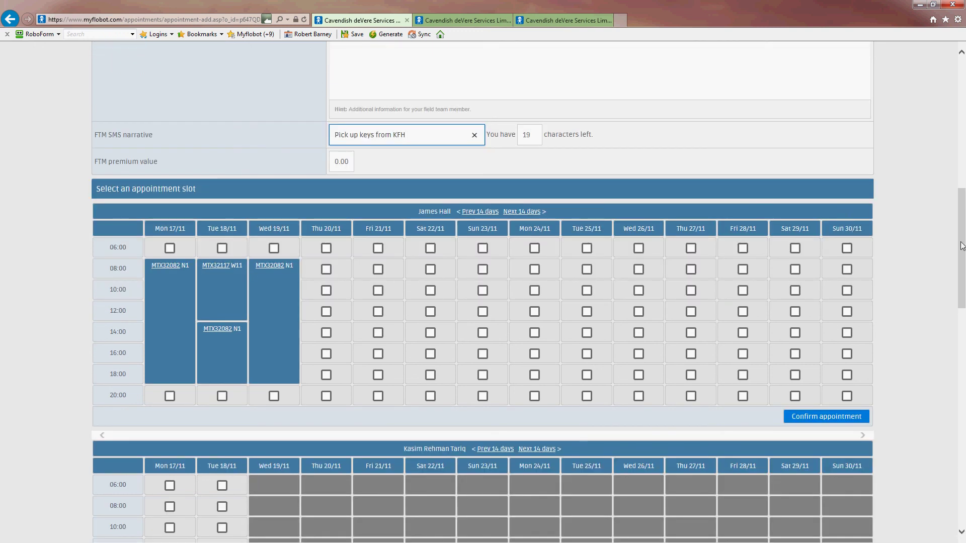
scroll(603, 151, "up", 4)
scroll(711, 296, "down", 2)
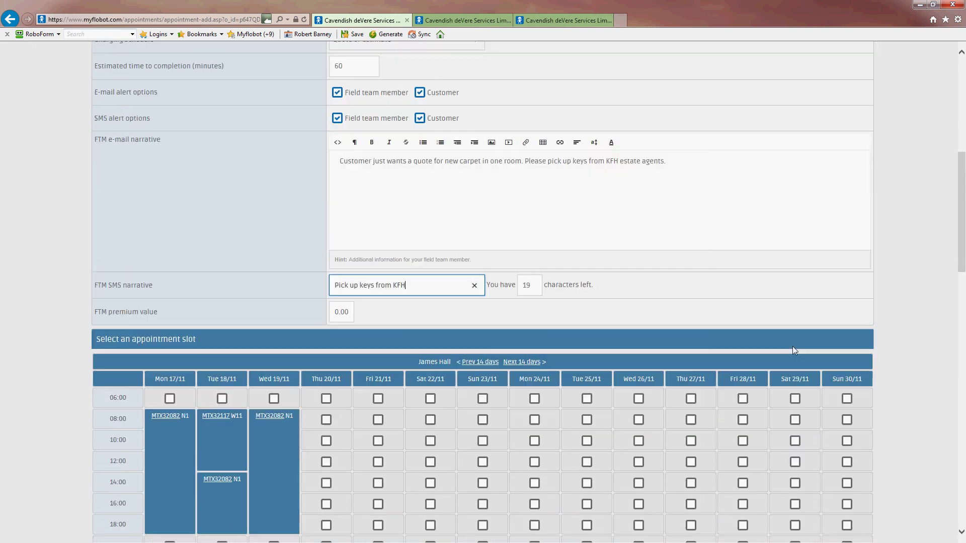
scroll(792, 346, "down", 2)
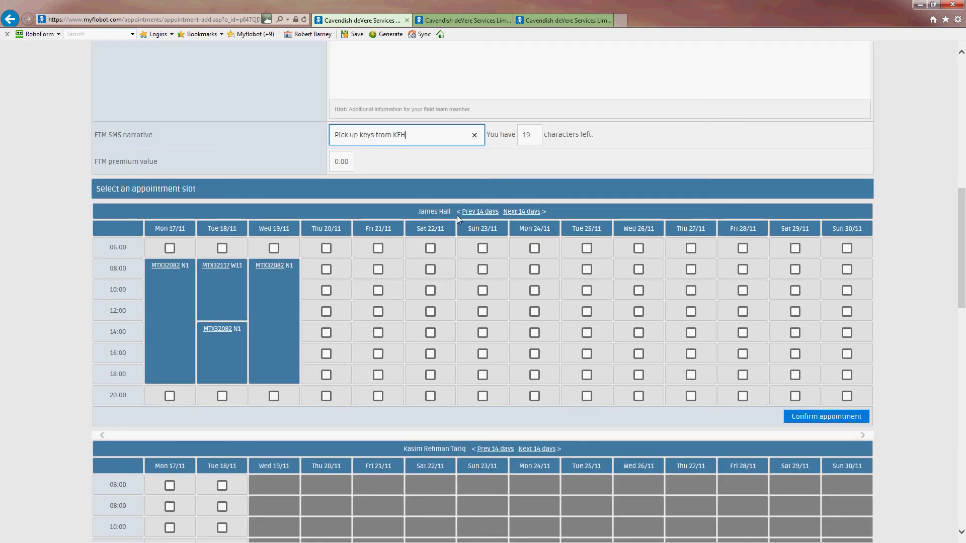
scroll(462, 360, "down", 6)
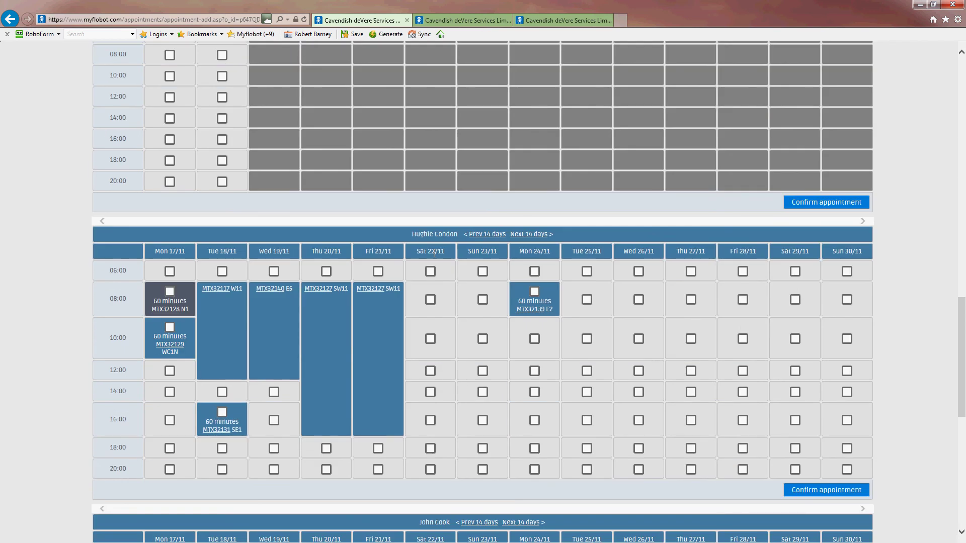
scroll(486, 363, "down", 7)
scroll(496, 222, "up", 1)
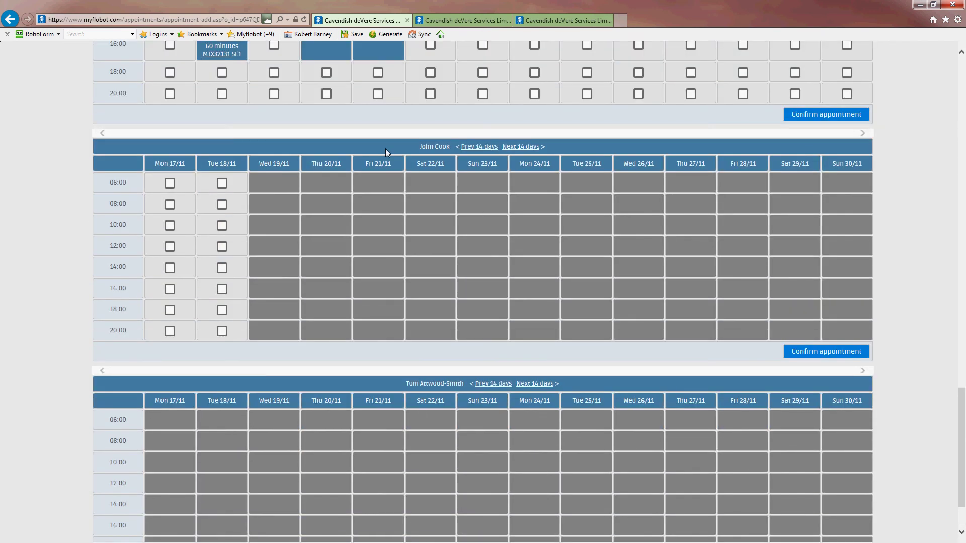
scroll(457, 391, "down", 1)
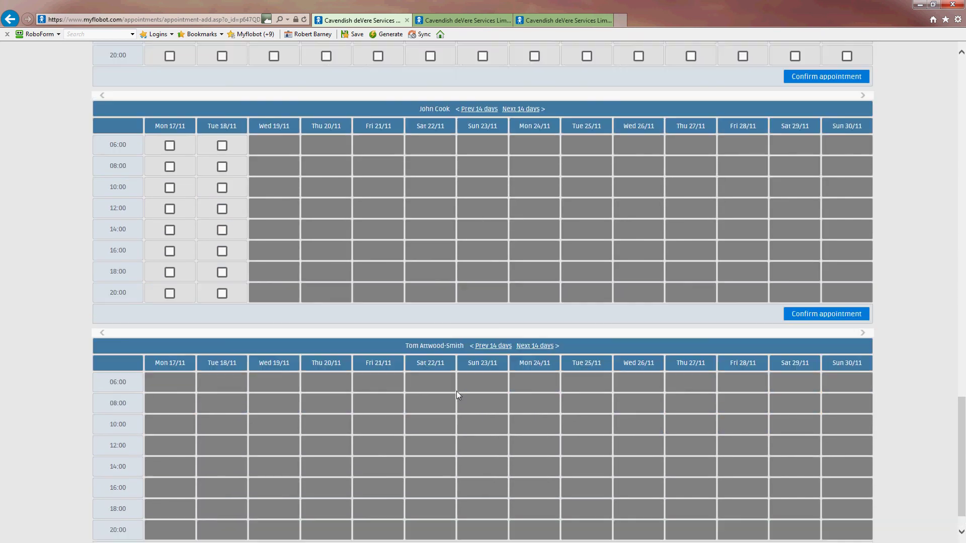
scroll(454, 390, "up", 8)
scroll(454, 388, "up", 2)
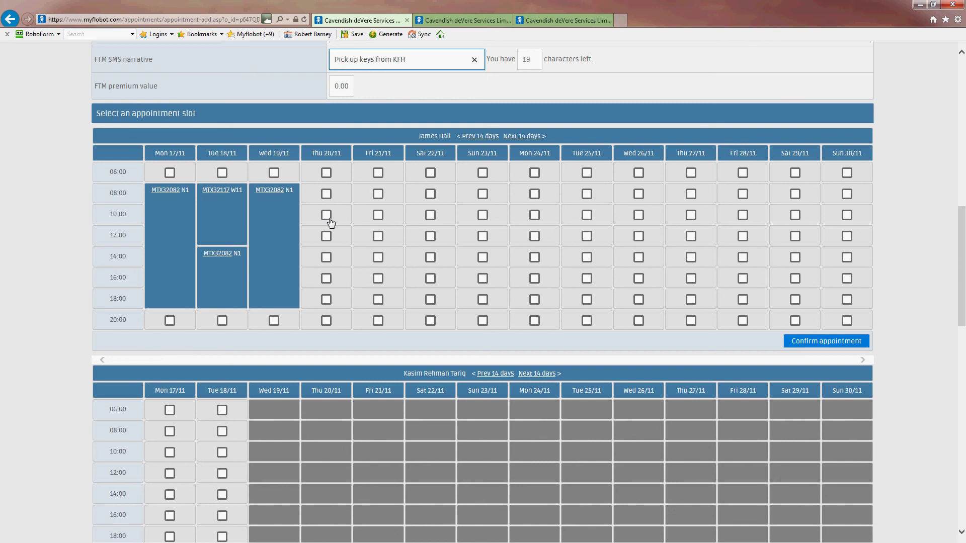
scroll(424, 276, "down", 3)
scroll(423, 281, "down", 5)
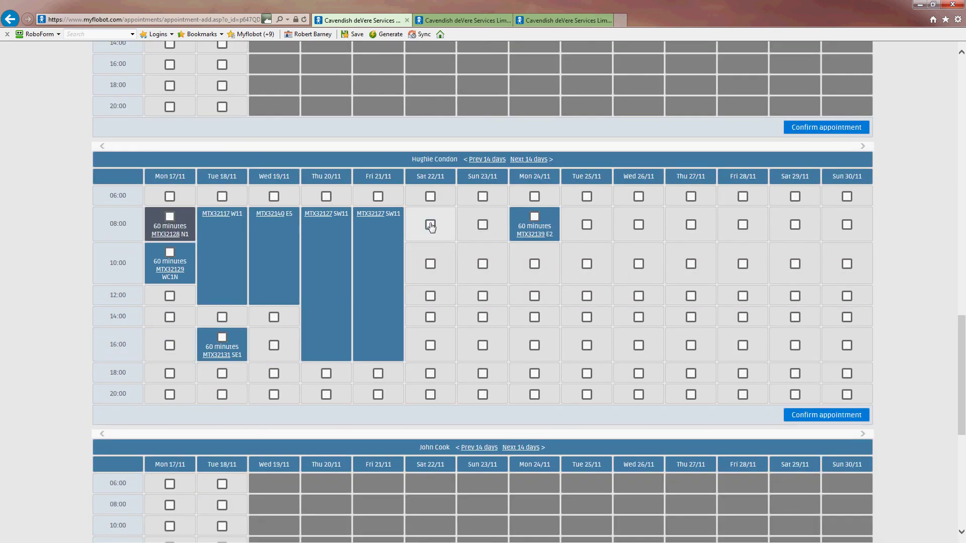
left_click(430, 225)
left_click(815, 416)
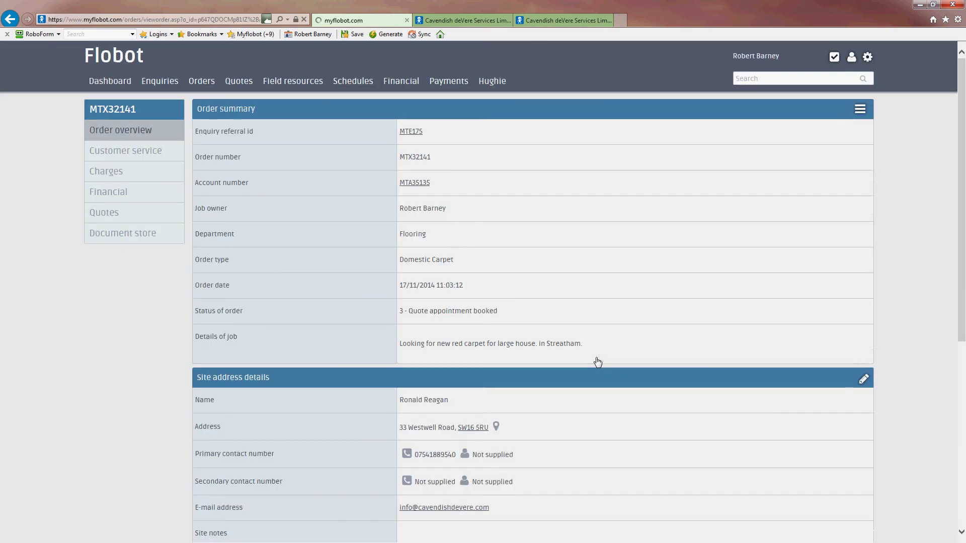
- Dismiss the success banner and scroll down to the 22/11/2014 08:00 appointment entry
left_click(865, 107)
scroll(905, 405, "down", 5)
scroll(905, 411, "down", 1)
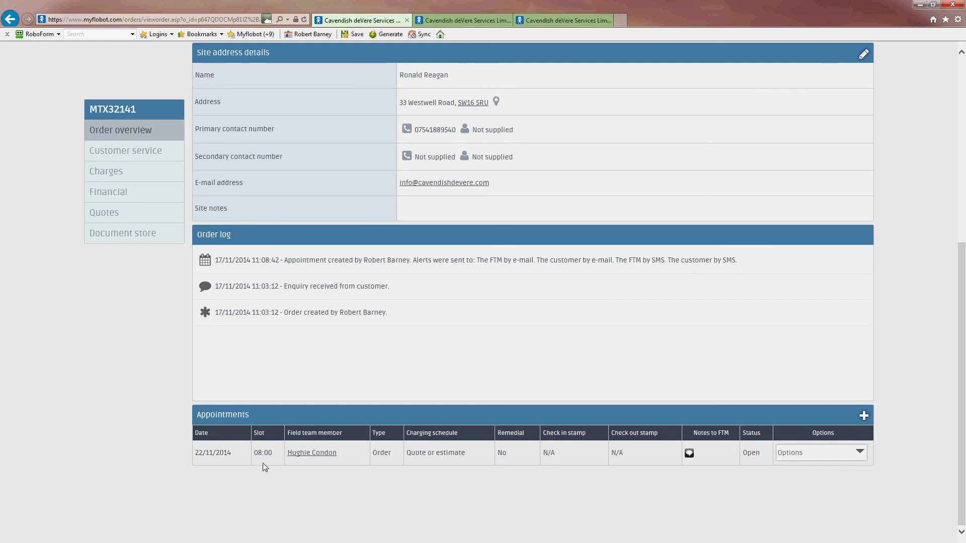
left_click(309, 456)
scroll(736, 400, "down", 6)
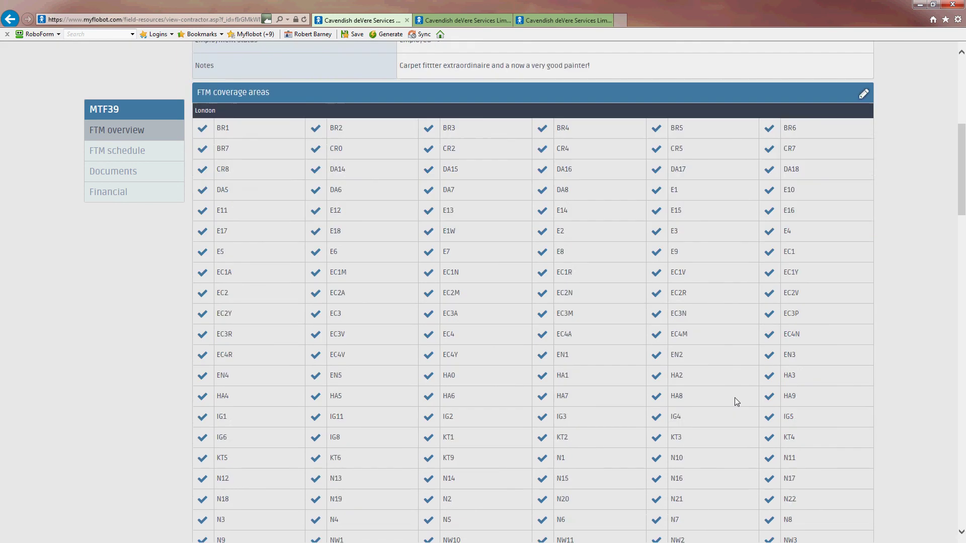
scroll(734, 397, "down", 15)
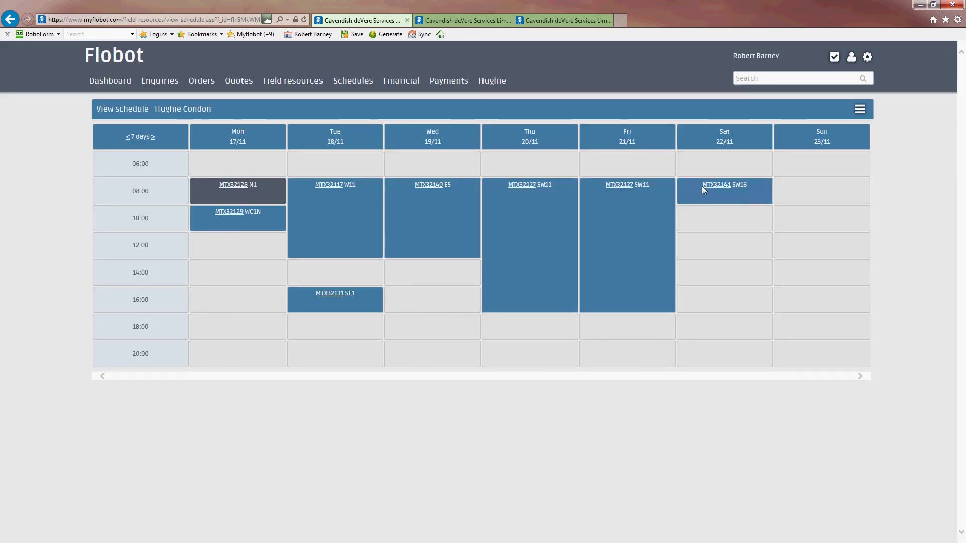
mouse_move(719, 190)
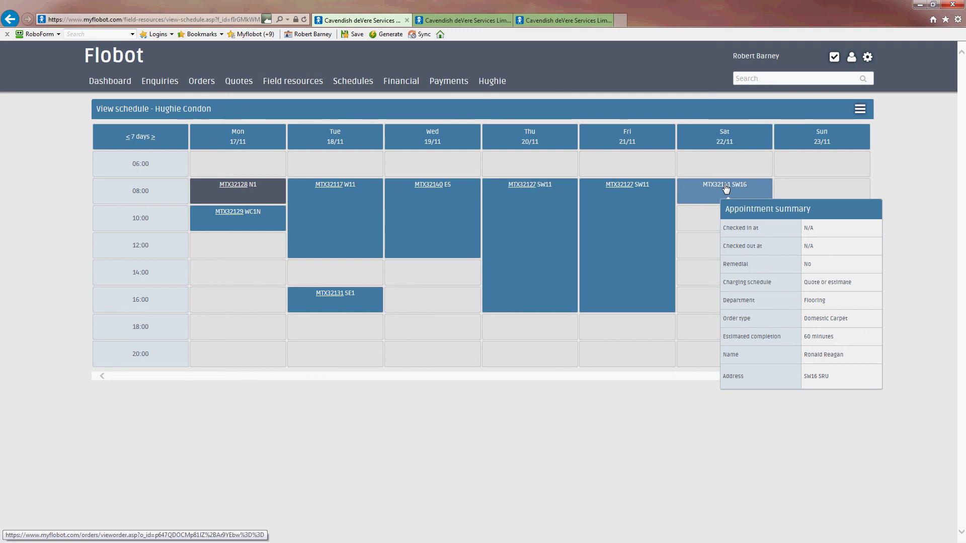
- Open the flooring order from the technician's schedule
left_click(726, 186)
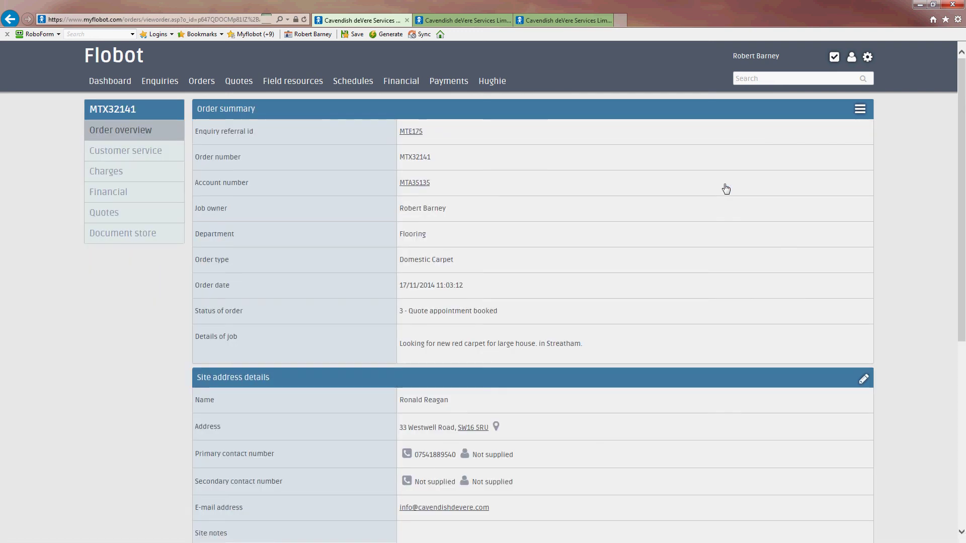
scroll(850, 305, "down", 5)
scroll(855, 309, "down", 2)
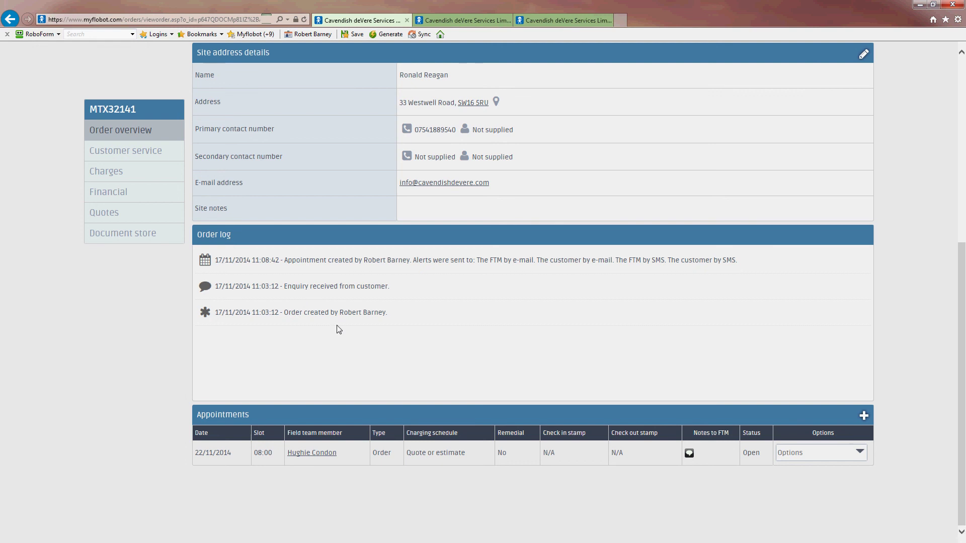
- Review the order's customer service, charges and overview, ending on the flooring quotation note
left_click(123, 151)
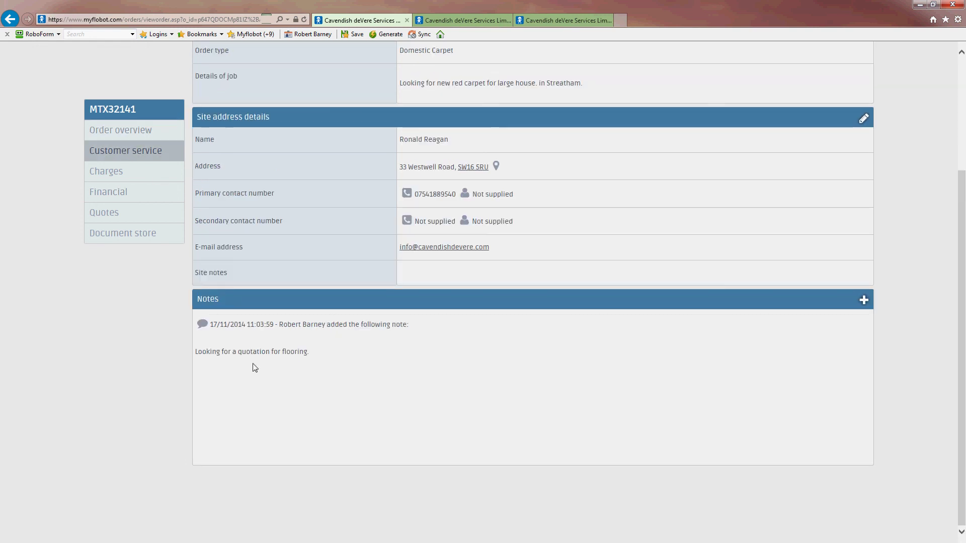
left_click(106, 172)
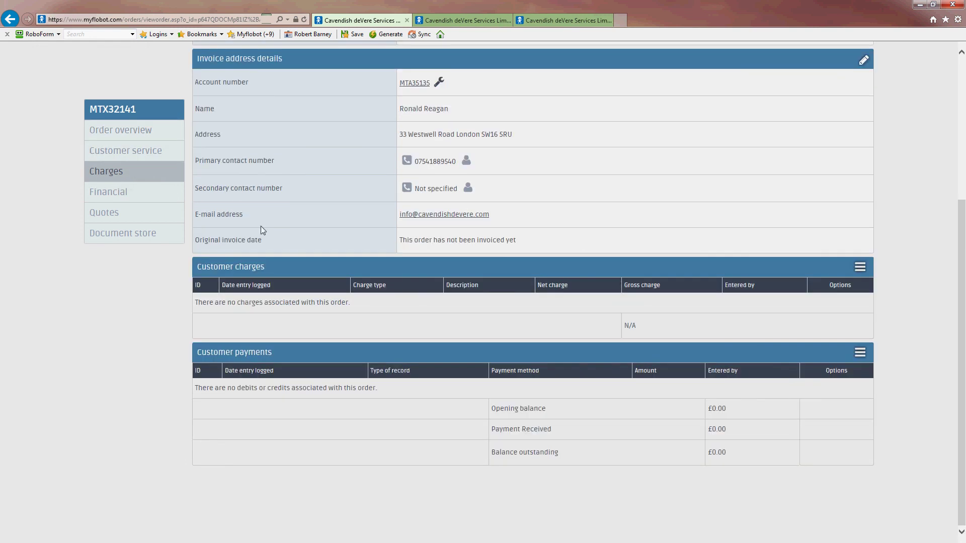
left_click(132, 131)
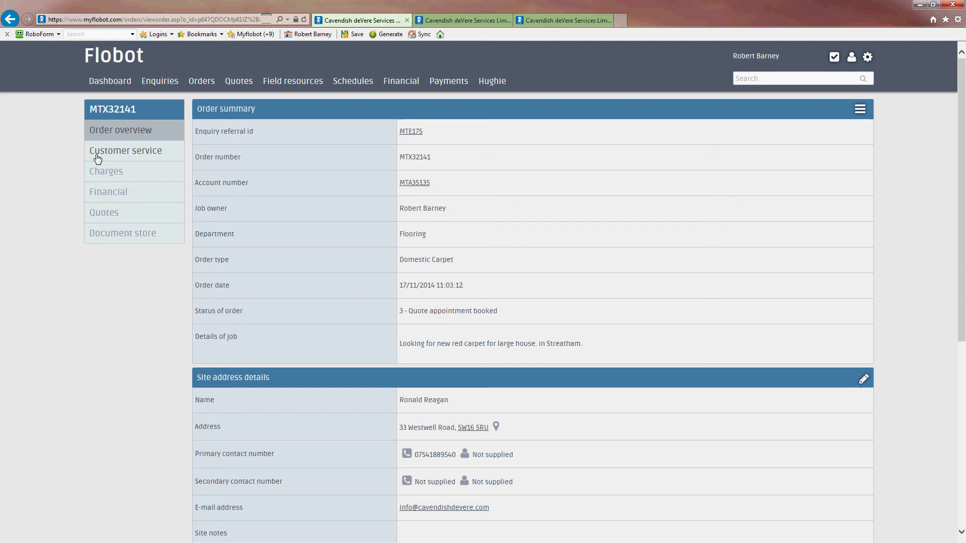
left_click(123, 151)
scroll(727, 246, "up", 3)
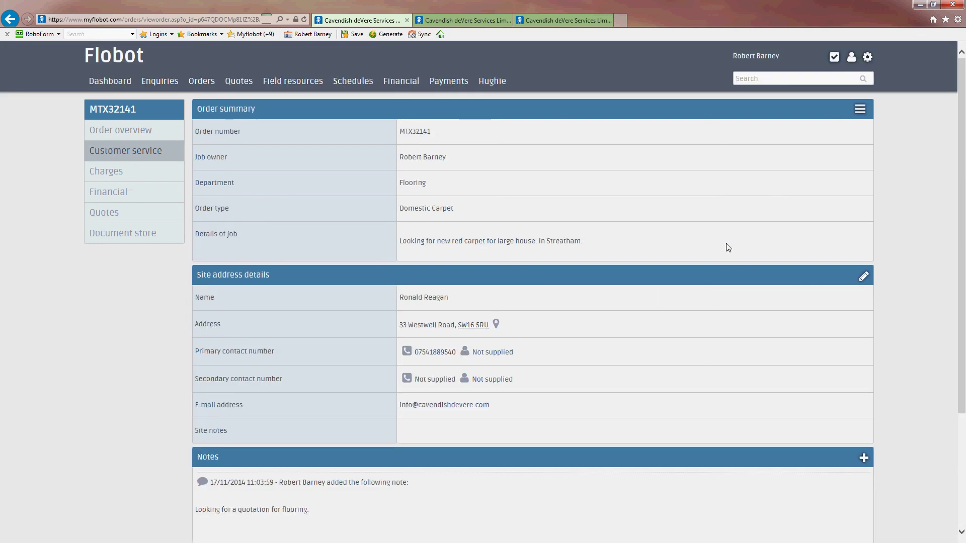
- Return to the all-FTM schedules view and refresh it to show the 17/11/2014 bookings
left_click(465, 20)
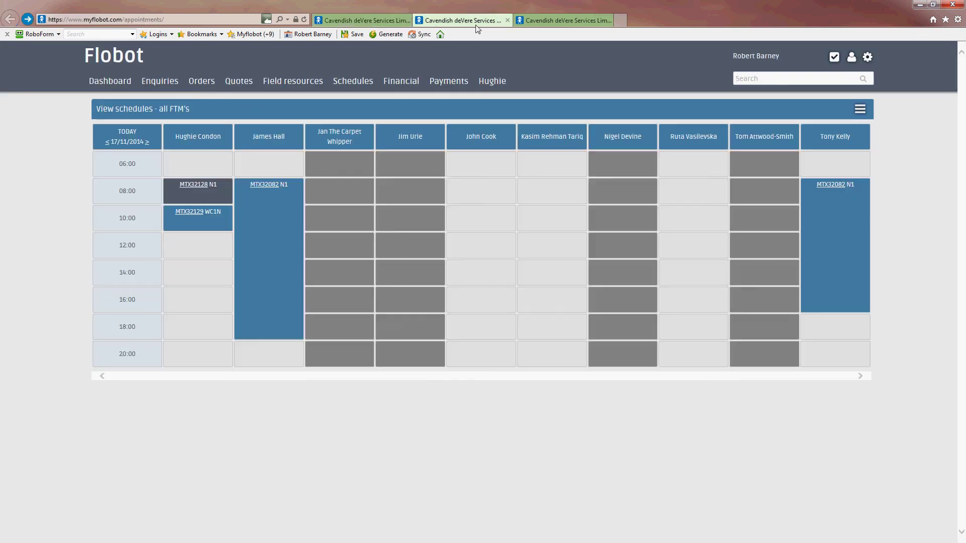
left_click(545, 23)
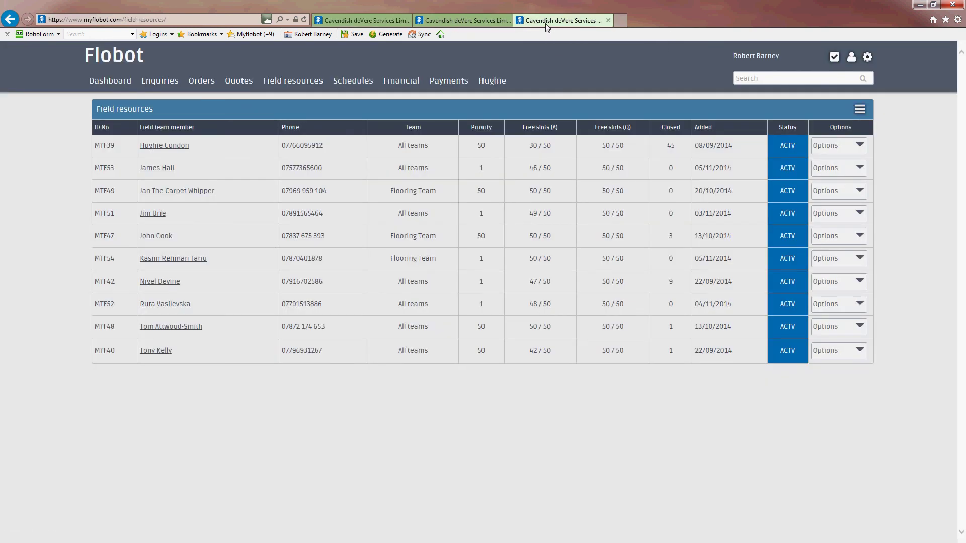
left_click(468, 20)
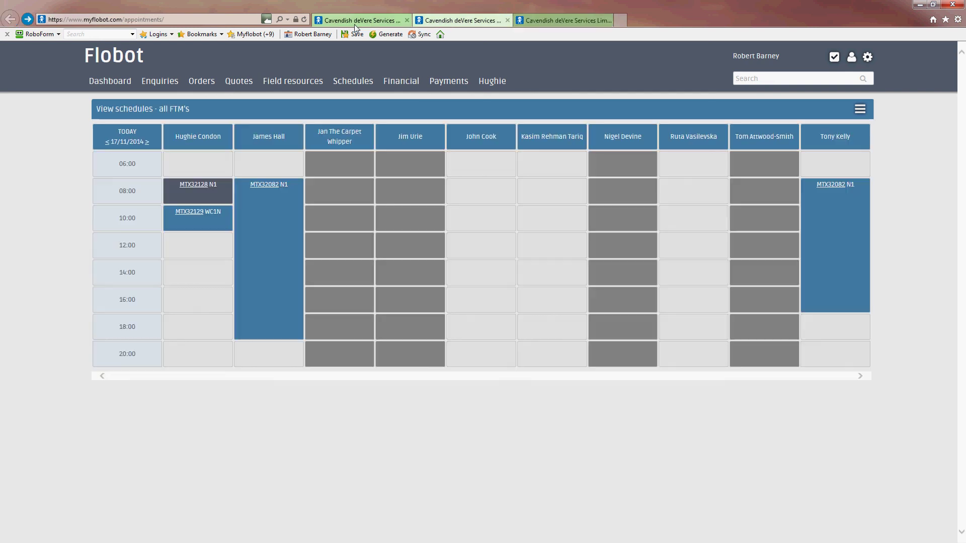
left_click(304, 20)
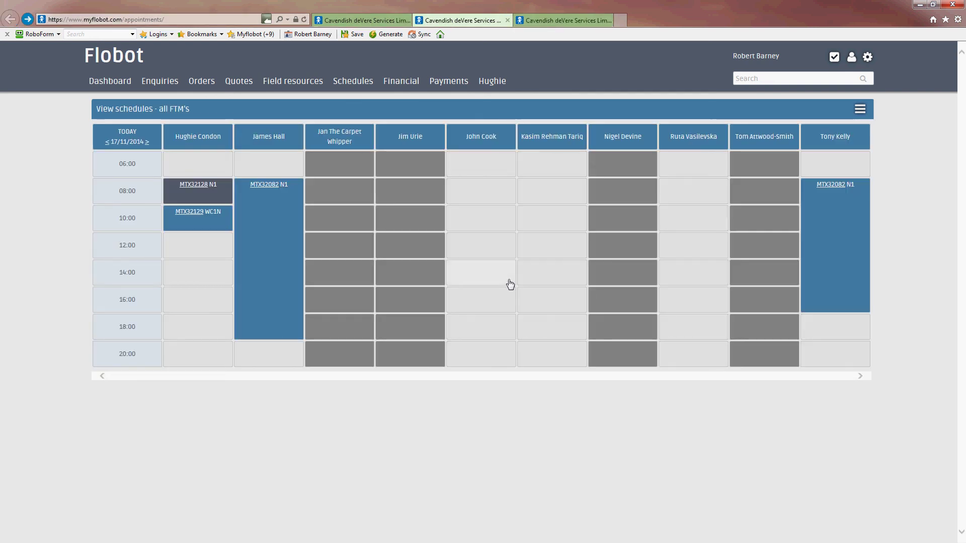